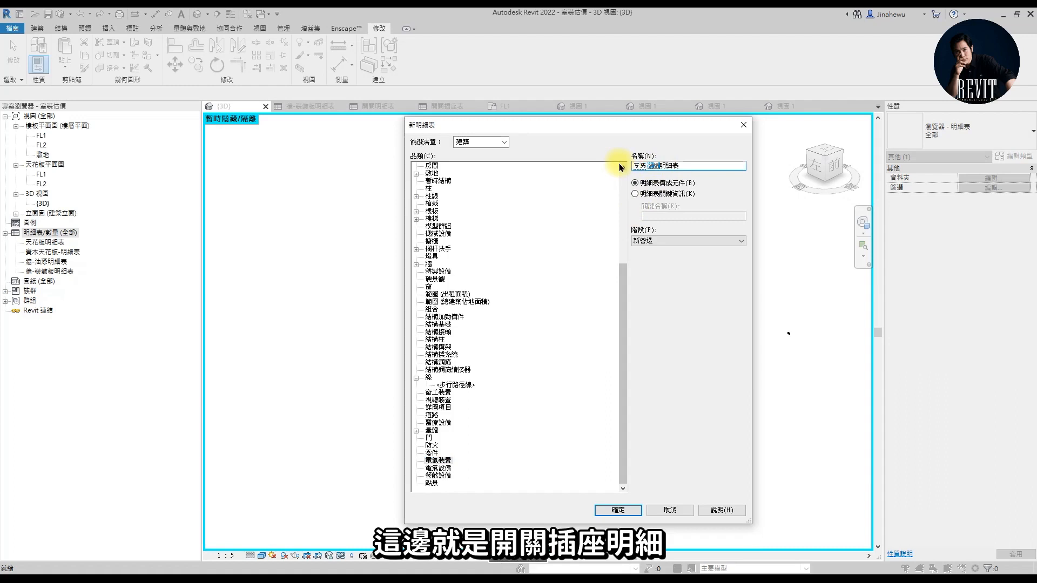
Name the new 電氣裝置 schedule 開關插座明細表 and proceed to its properties
{"action": "key", "text": "2"}
{"action": "key", "text": "space"}
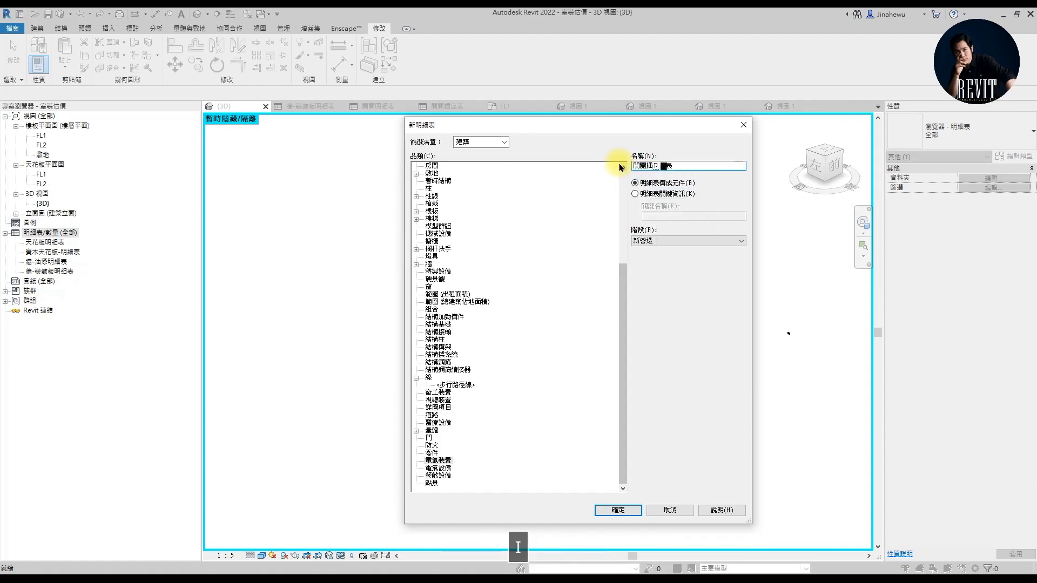
{"action": "key", "text": "Return"}
{"action": "key", "text": "Return"}
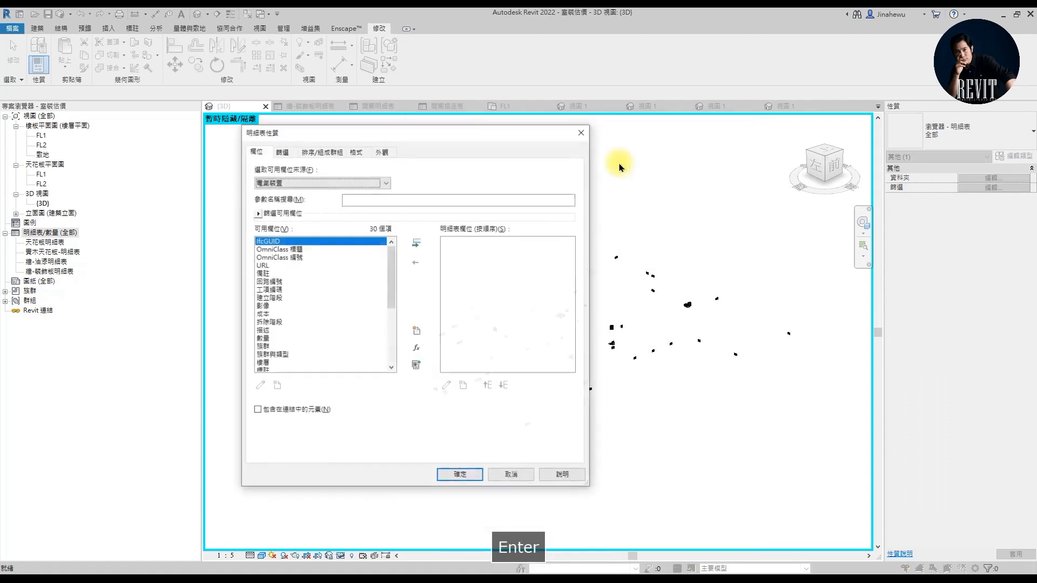
Add the 數量, 族群 and 類型 fields to the schedule
{"action": "left_click_drag", "start_coordinate": [391, 294], "coordinate": [391, 322]}
{"action": "left_click", "coordinate": [265, 282]}
{"action": "left_click", "coordinate": [416, 243]}
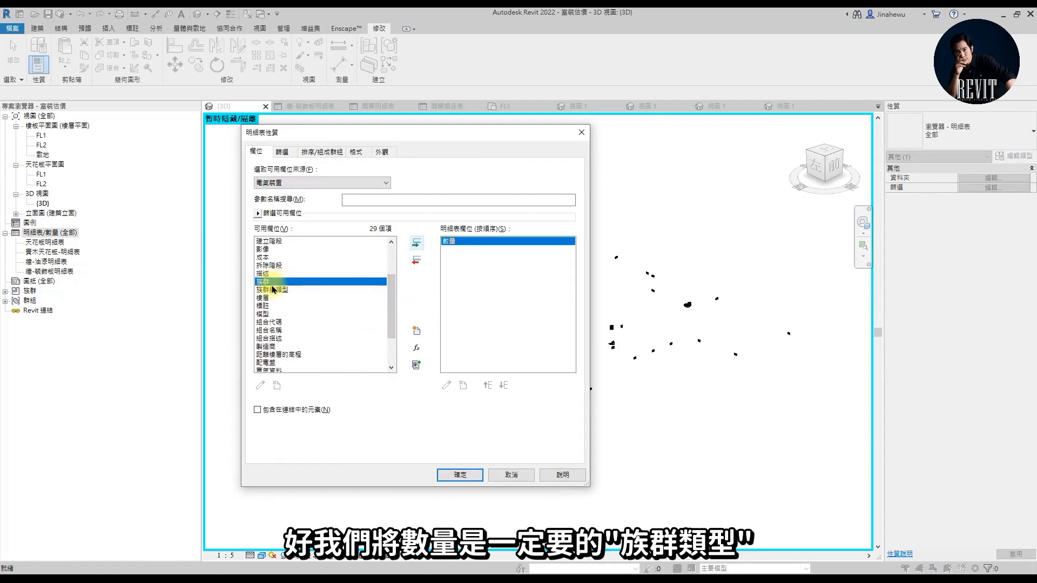
{"action": "left_click", "coordinate": [416, 244]}
{"action": "scroll", "coordinate": [289, 308], "scroll_direction": "down", "scroll_amount": 2}
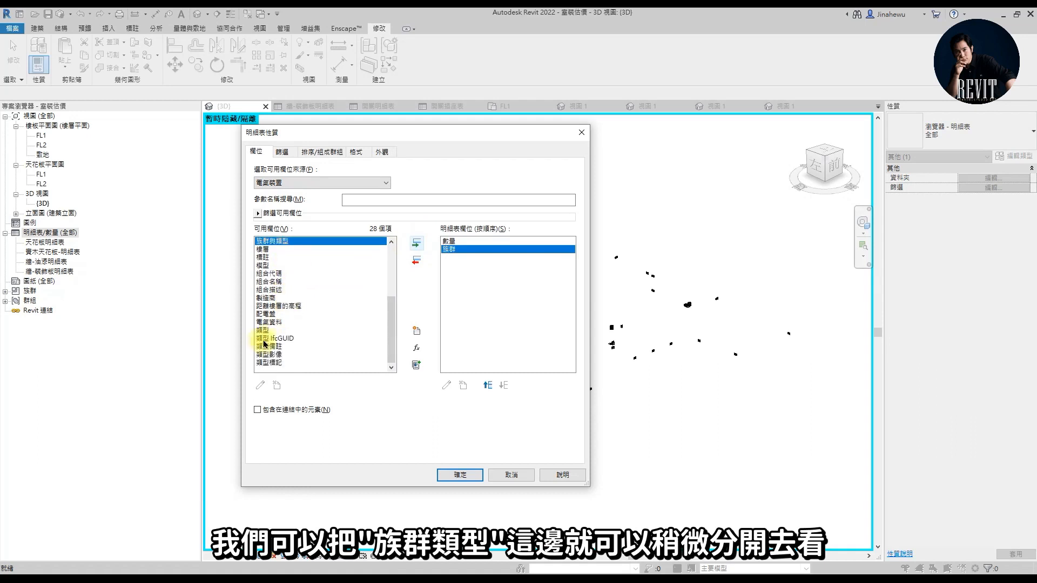
{"action": "left_click", "coordinate": [264, 330]}
{"action": "left_click", "coordinate": [416, 246]}
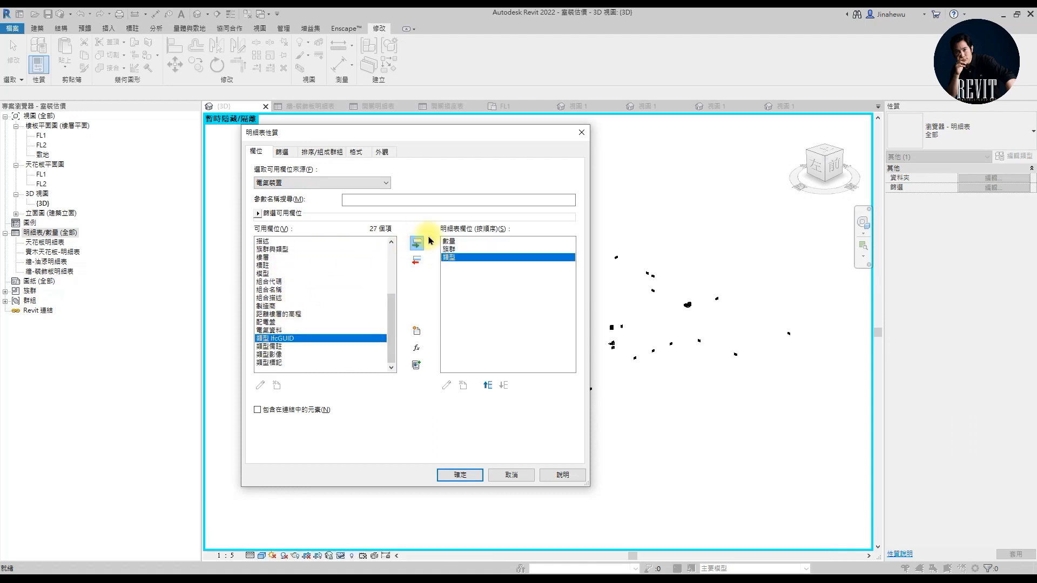
Add the 描述 and 成本 fields to the schedule
{"action": "scroll", "coordinate": [273, 341], "scroll_direction": "up", "scroll_amount": 2}
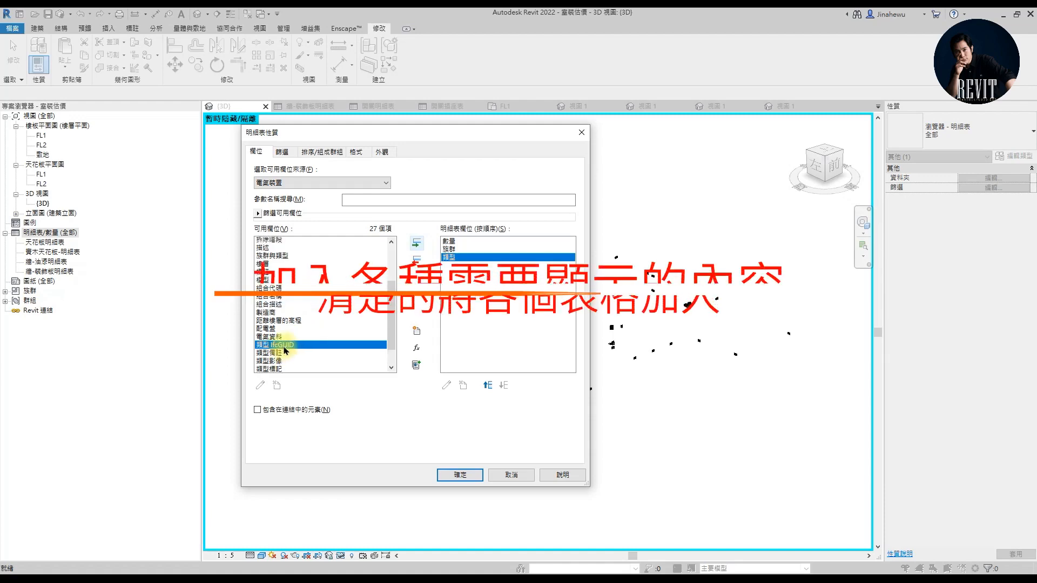
{"action": "left_click", "coordinate": [264, 290]}
{"action": "left_click", "coordinate": [416, 246]}
{"action": "scroll", "coordinate": [319, 314], "scroll_direction": "up", "scroll_amount": 2}
{"action": "left_click", "coordinate": [305, 329]}
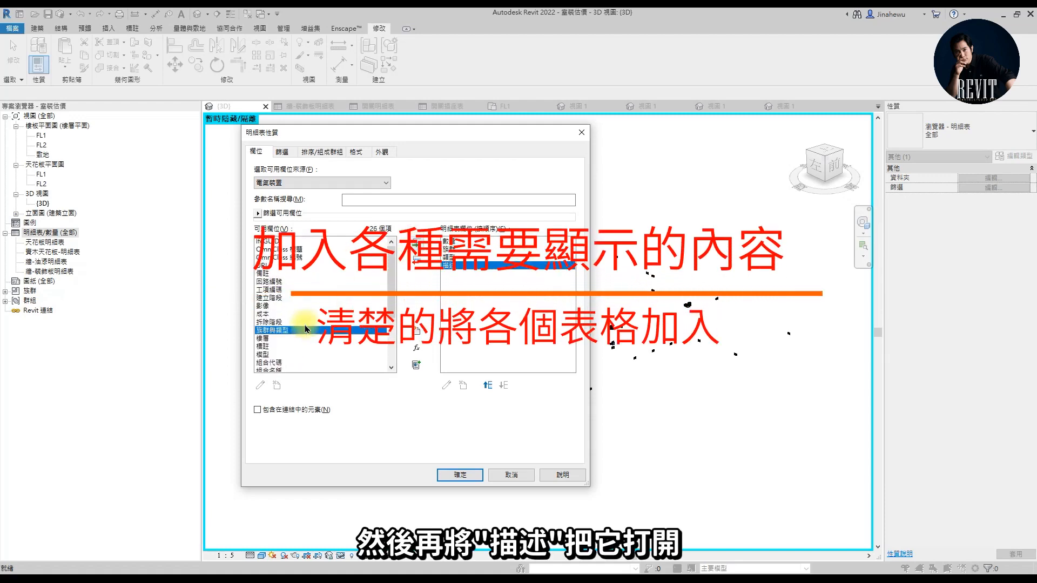
{"action": "left_click", "coordinate": [263, 314]}
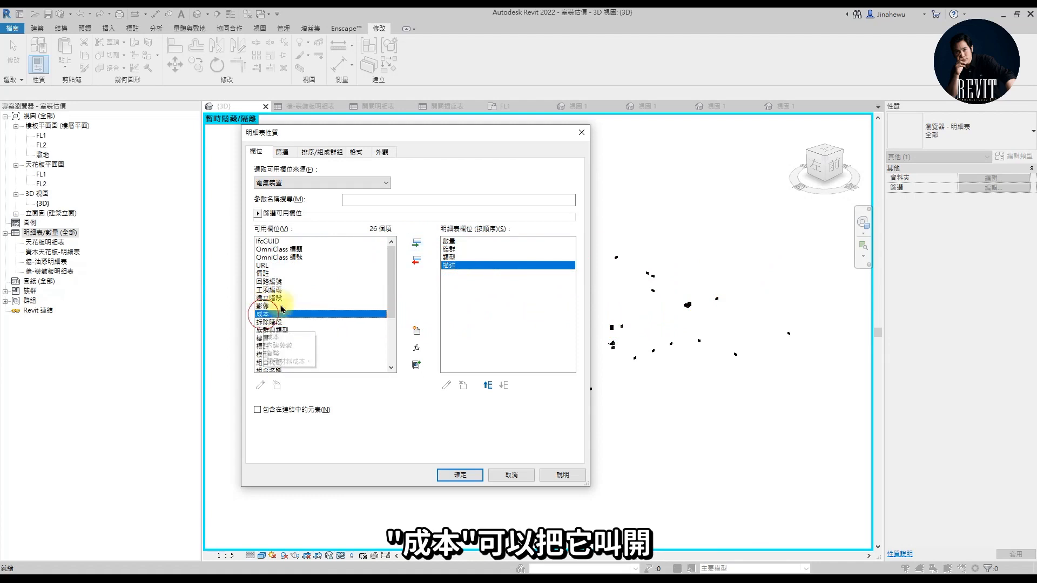
{"action": "left_click", "coordinate": [415, 246]}
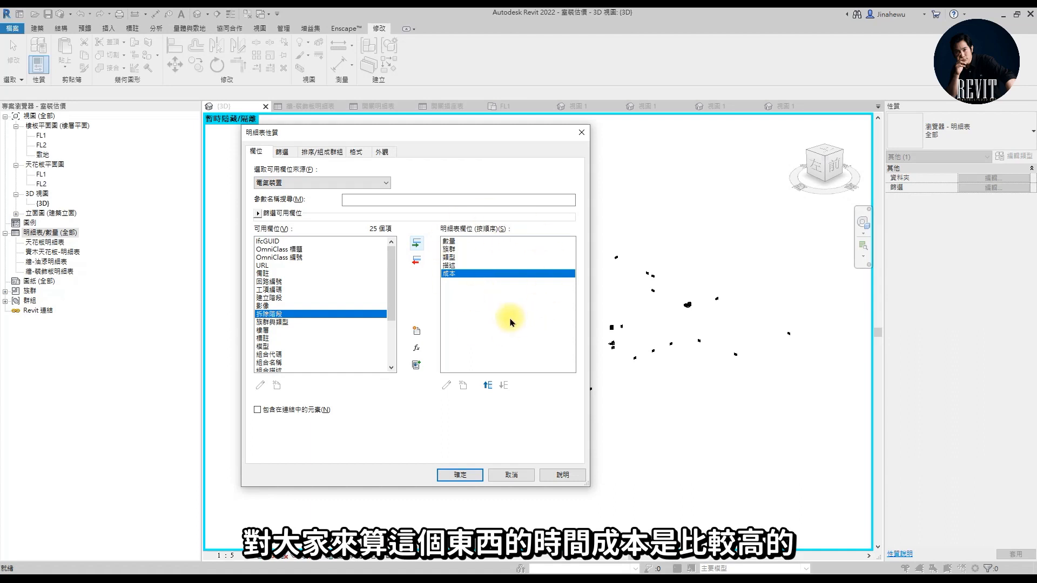
Reorder the schedule fields to 族群, 類型, 描述, 數量, 成本 and create the schedule
{"action": "left_click", "coordinate": [449, 249]}
{"action": "left_click", "coordinate": [487, 385]}
{"action": "left_click", "coordinate": [450, 256]}
{"action": "left_click", "coordinate": [488, 385]}
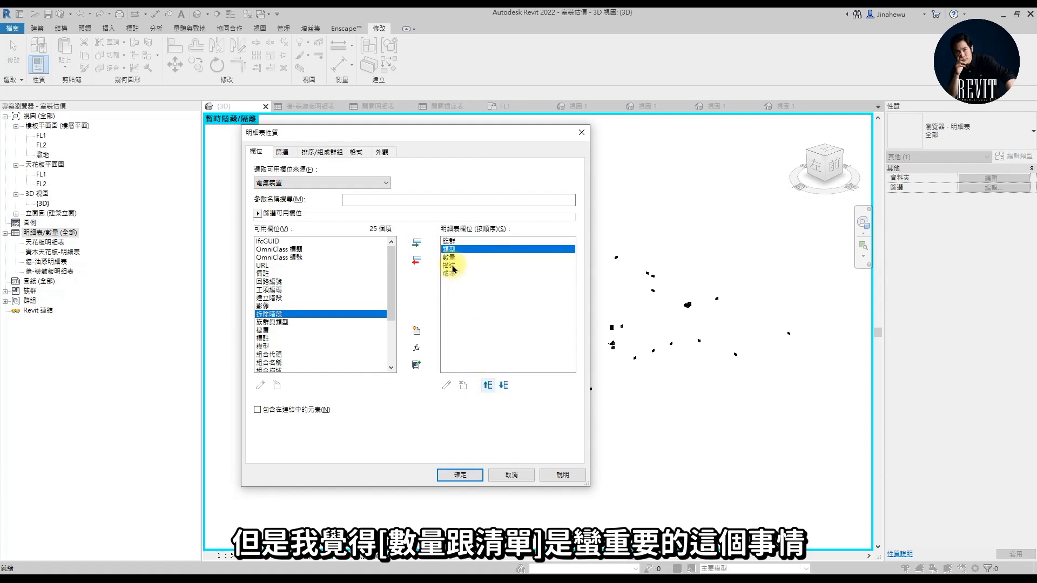
{"action": "left_click", "coordinate": [453, 257]}
{"action": "left_click", "coordinate": [504, 386]}
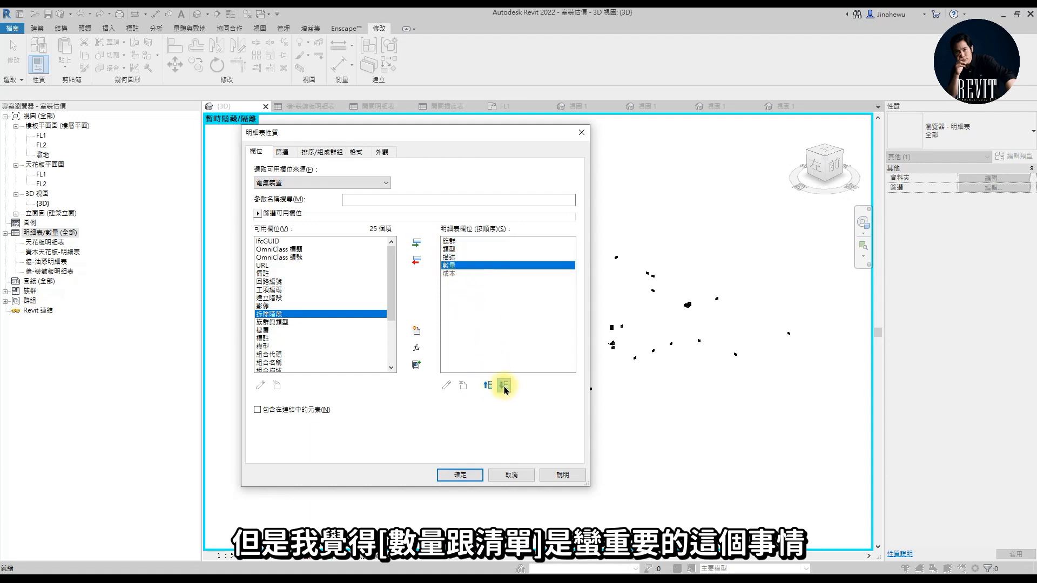
{"action": "left_click", "coordinate": [462, 474]}
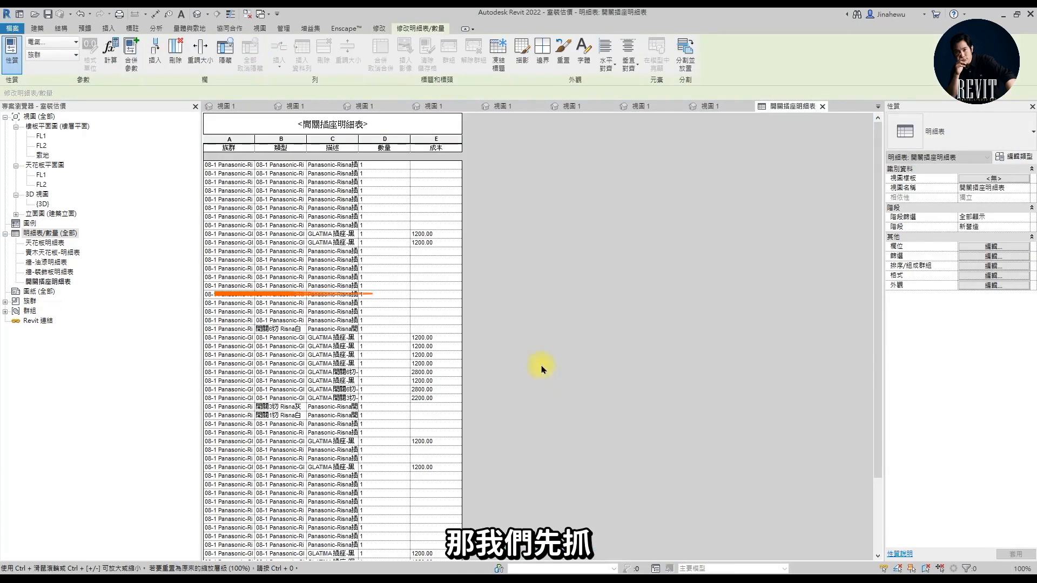
Widen the 族群, 類型 and 描述 columns of the schedule so their entries are readable
{"action": "left_click_drag", "start_coordinate": [358, 140], "coordinate": [405, 139]}
{"action": "left_click_drag", "start_coordinate": [305, 139], "coordinate": [338, 139]}
{"action": "left_click_drag", "start_coordinate": [254, 139], "coordinate": [331, 139]}
{"action": "left_click_drag", "start_coordinate": [414, 139], "coordinate": [419, 141]}
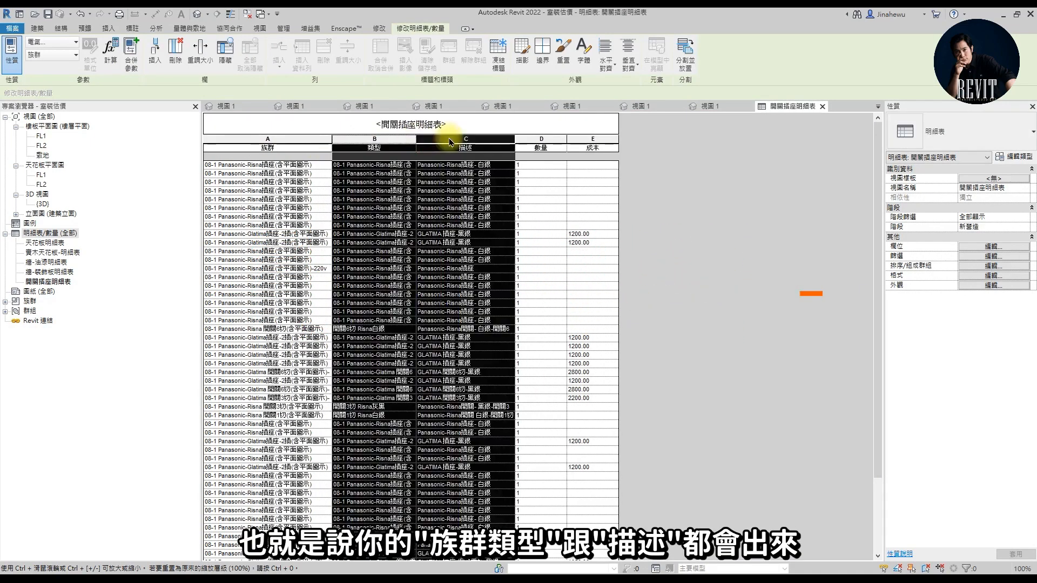
{"action": "left_click", "coordinate": [439, 216]}
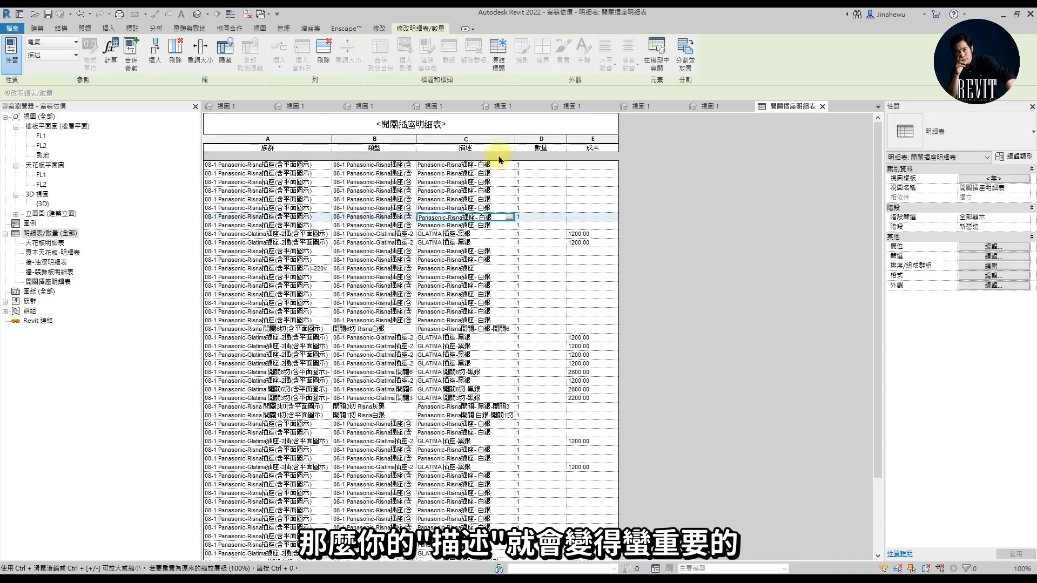
{"action": "left_click_drag", "start_coordinate": [514, 140], "coordinate": [508, 140]}
{"action": "left_click_drag", "start_coordinate": [416, 139], "coordinate": [466, 141]}
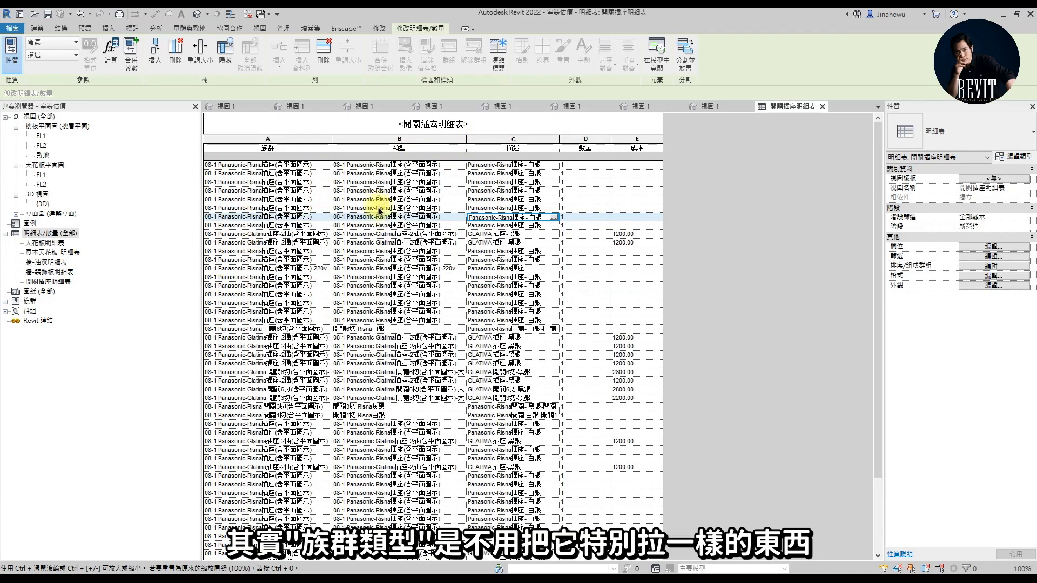
Hide the 族群 column in the schedule and save the project at the reminder
{"action": "left_click", "coordinate": [269, 143]}
{"action": "right_click", "coordinate": [270, 143]}
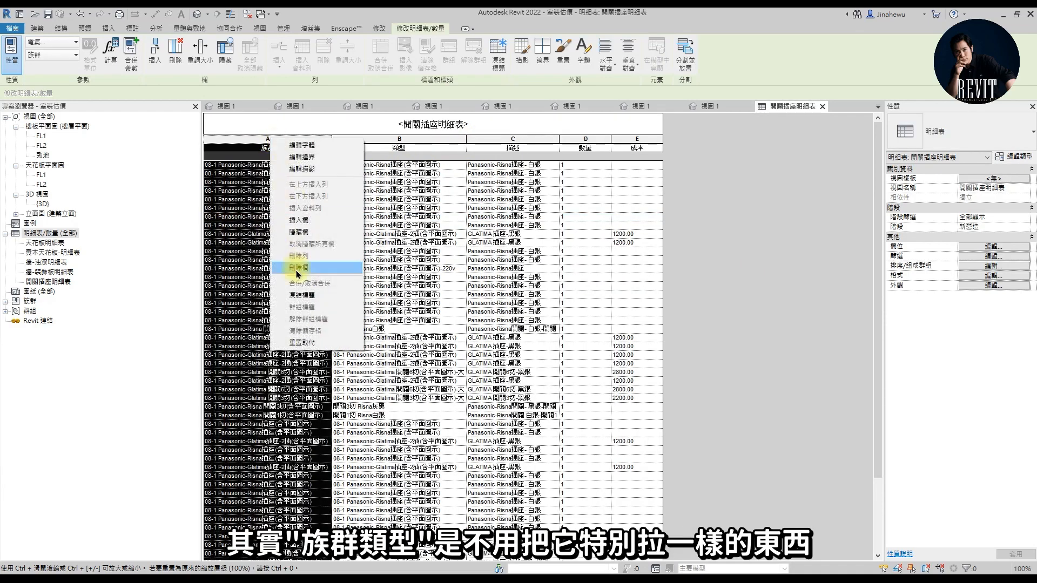
{"action": "left_click", "coordinate": [306, 234]}
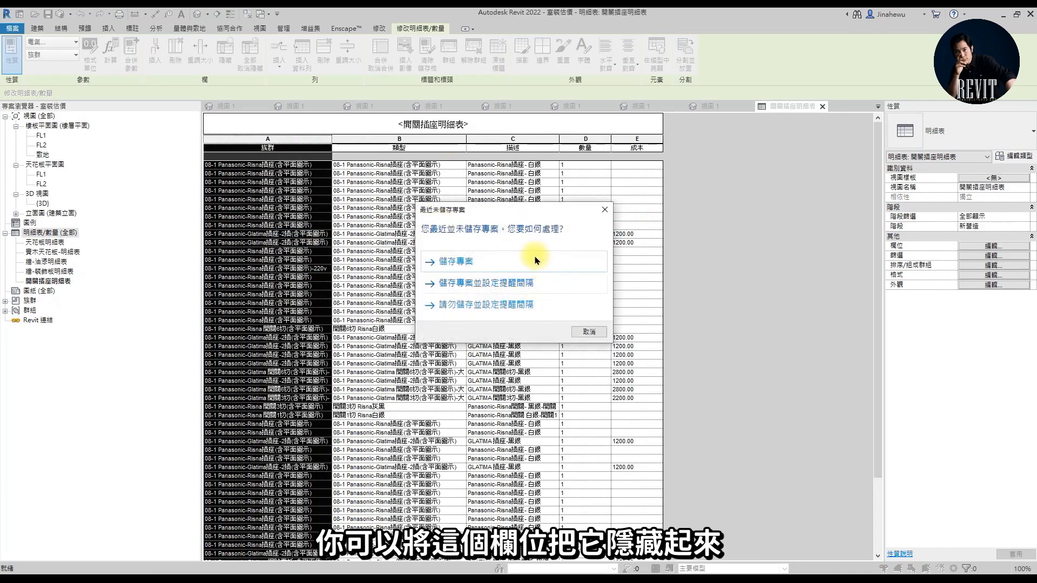
{"action": "left_click", "coordinate": [538, 259]}
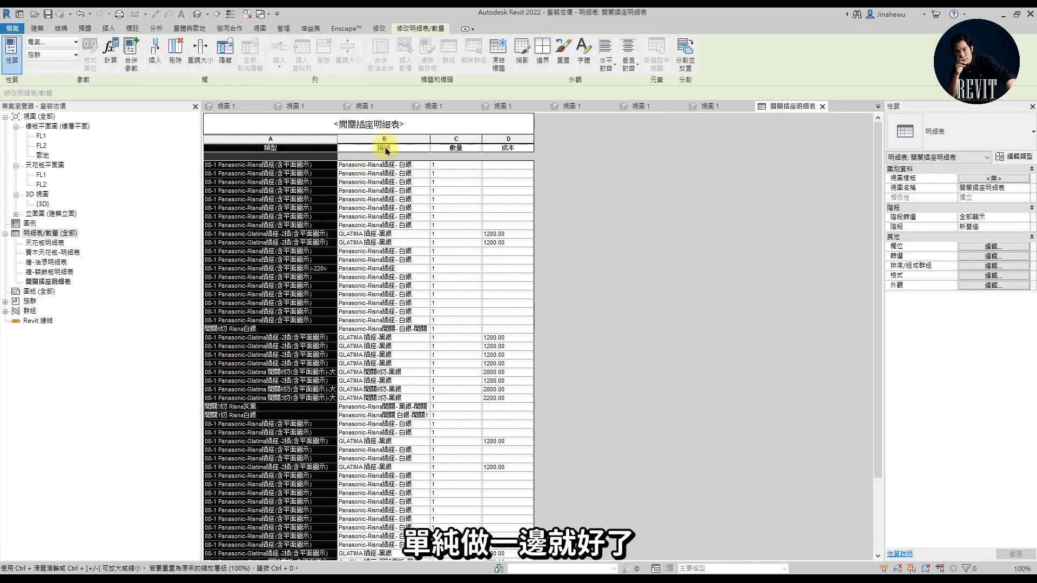
Narrow the 數量 column of the schedule slightly
{"action": "left_click_drag", "start_coordinate": [482, 139], "coordinate": [475, 139]}
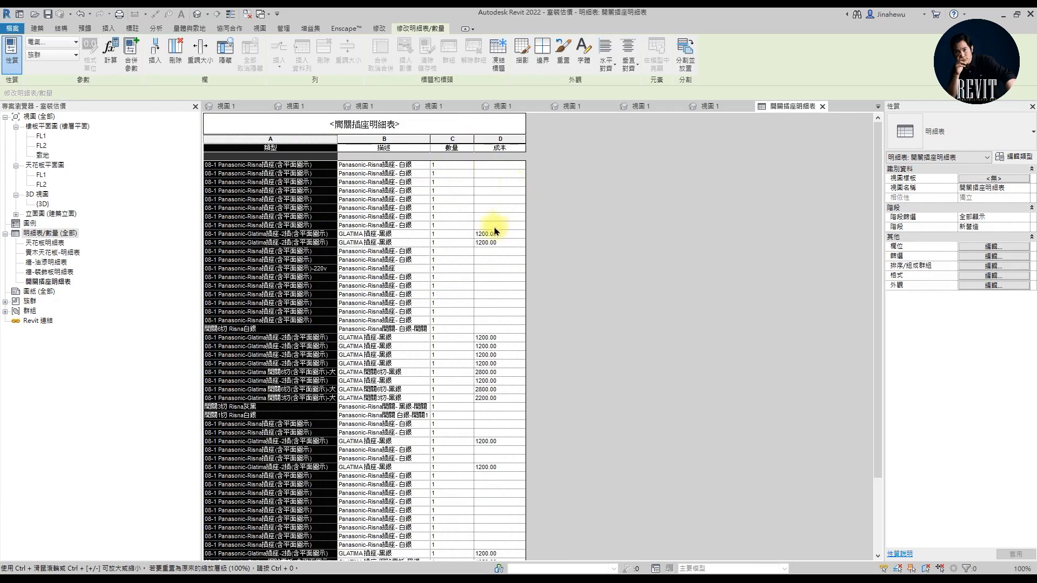
{"action": "scroll", "coordinate": [494, 226], "scroll_direction": "down", "scroll_amount": 3}
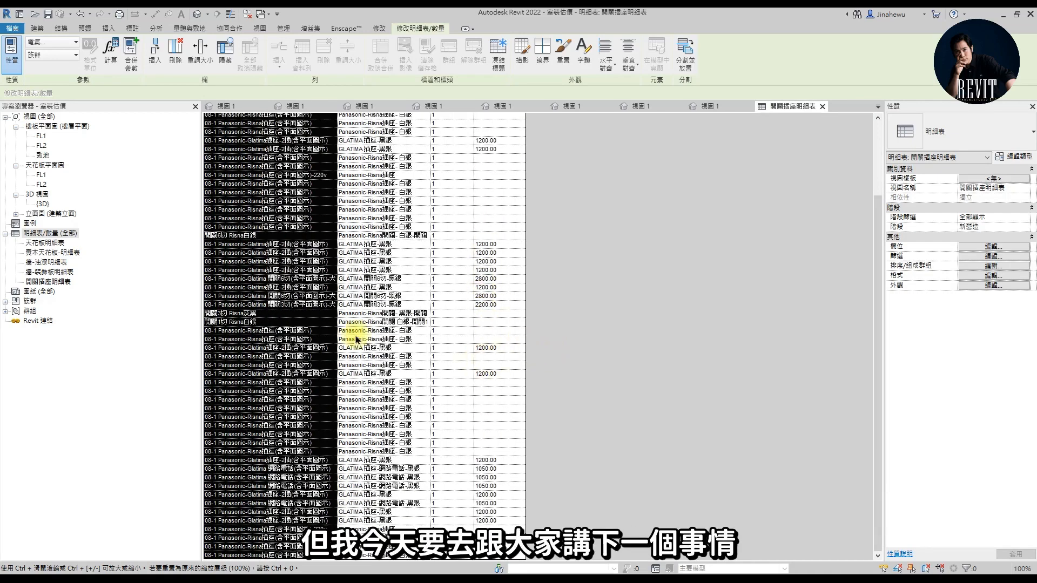
{"action": "left_click", "coordinate": [302, 331]}
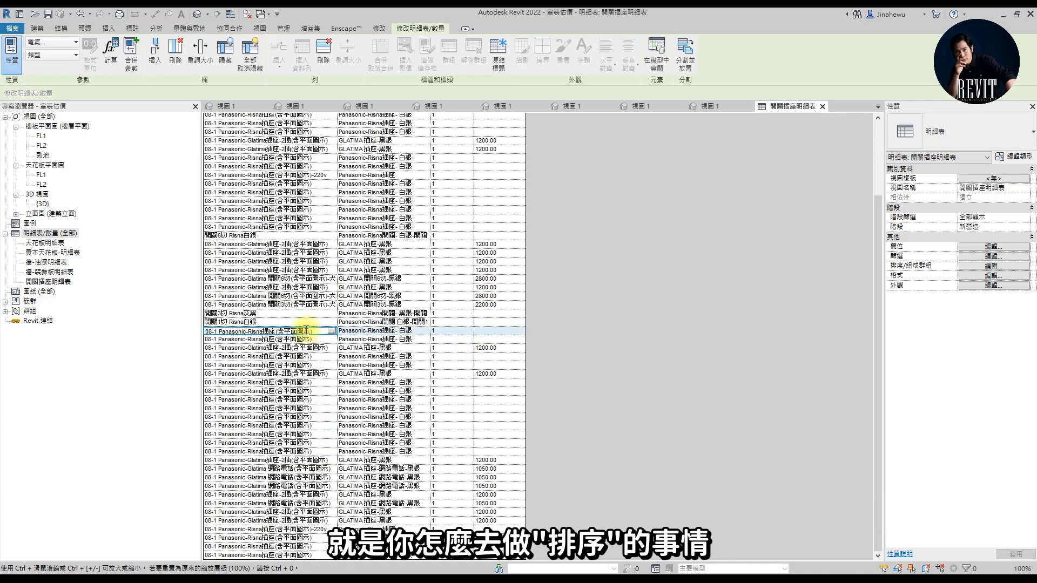
Sort the schedule by 類型 in ascending order and turn on the grand total row (總計)
{"action": "scroll", "coordinate": [332, 319], "scroll_direction": "up", "scroll_amount": 4}
{"action": "left_click", "coordinate": [992, 246]}
{"action": "left_click_drag", "start_coordinate": [374, 140], "coordinate": [698, 156]}
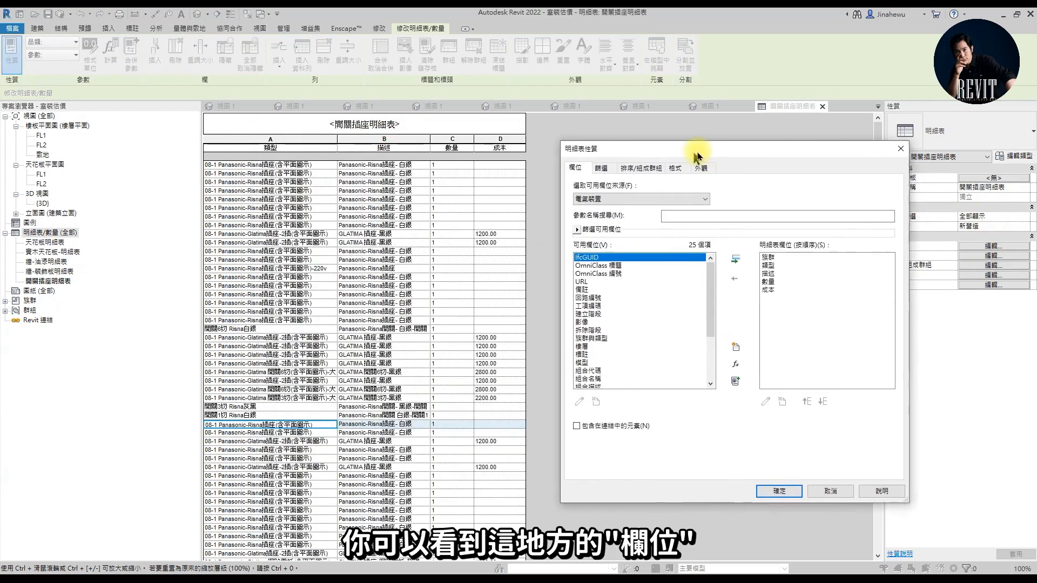
{"action": "left_click", "coordinate": [645, 170]}
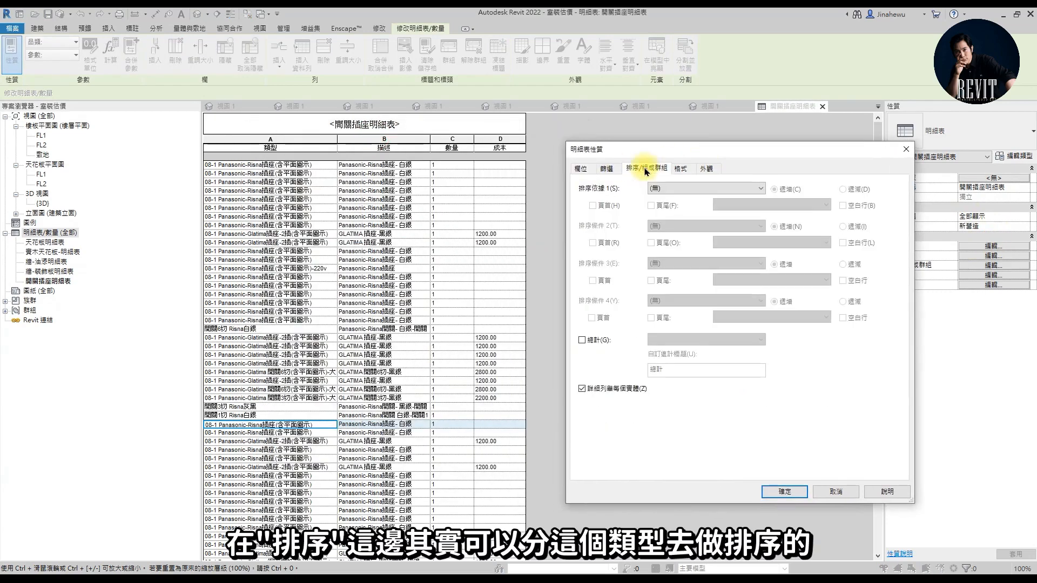
{"action": "left_click", "coordinate": [687, 188]}
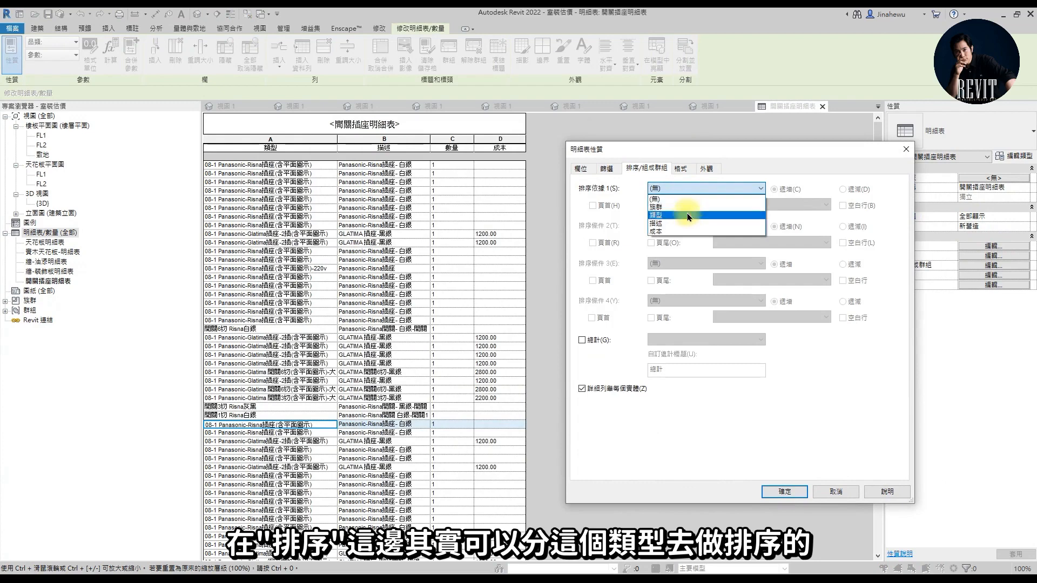
{"action": "left_click", "coordinate": [687, 215]}
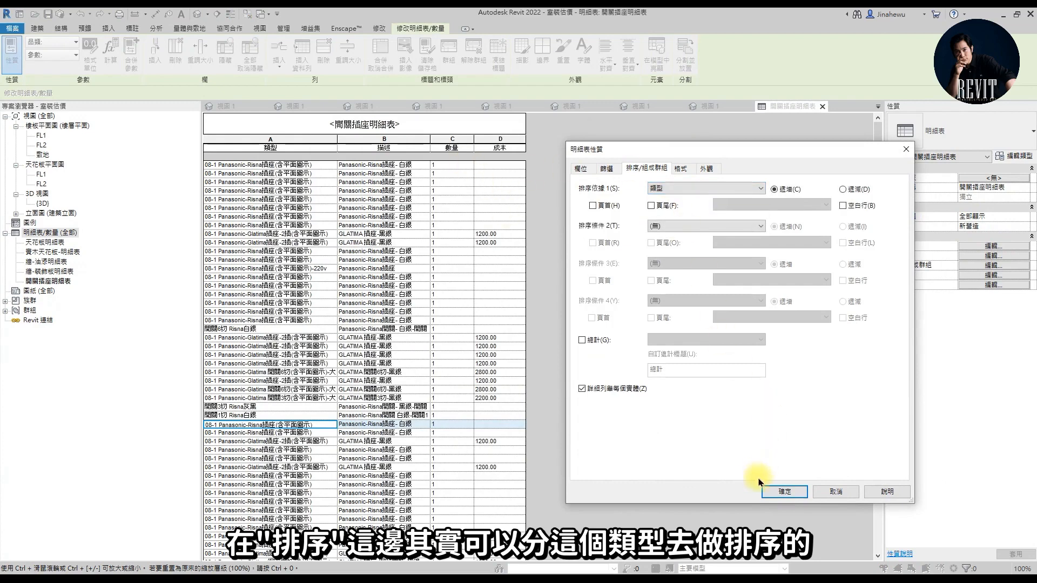
{"action": "left_click", "coordinate": [582, 340]}
{"action": "left_click", "coordinate": [785, 491]}
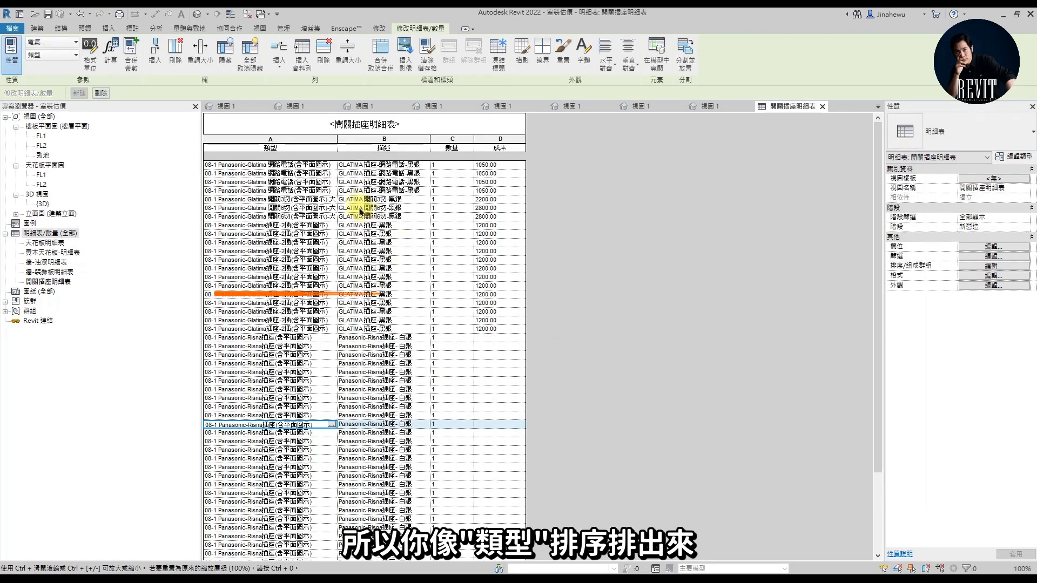
Widen the 類型 column to fit the full type names and review the sorted rows
{"action": "double_click", "coordinate": [337, 146]}
{"action": "double_click", "coordinate": [348, 142]}
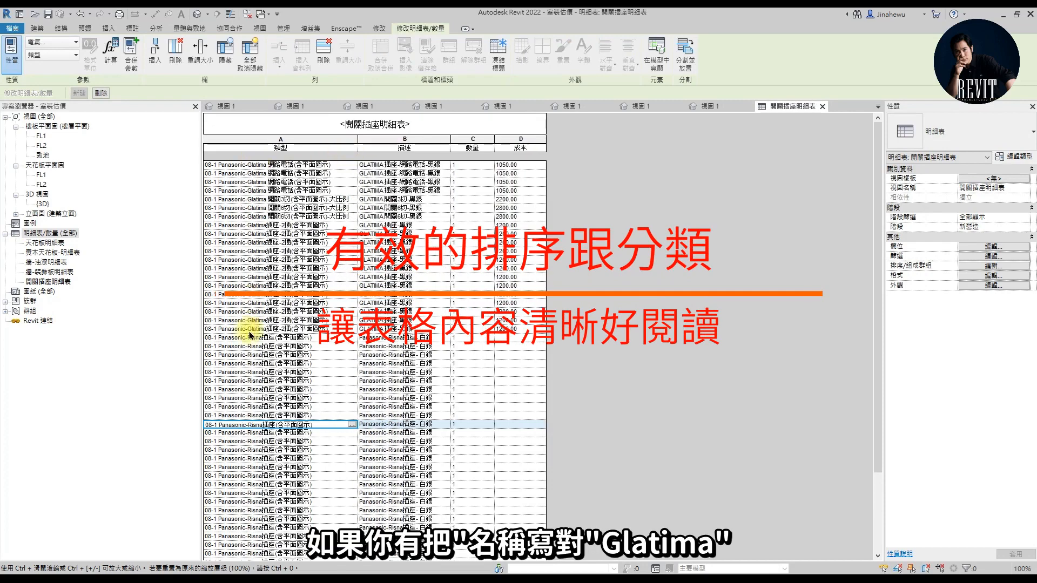
{"action": "scroll", "coordinate": [250, 339], "scroll_direction": "down", "scroll_amount": 4}
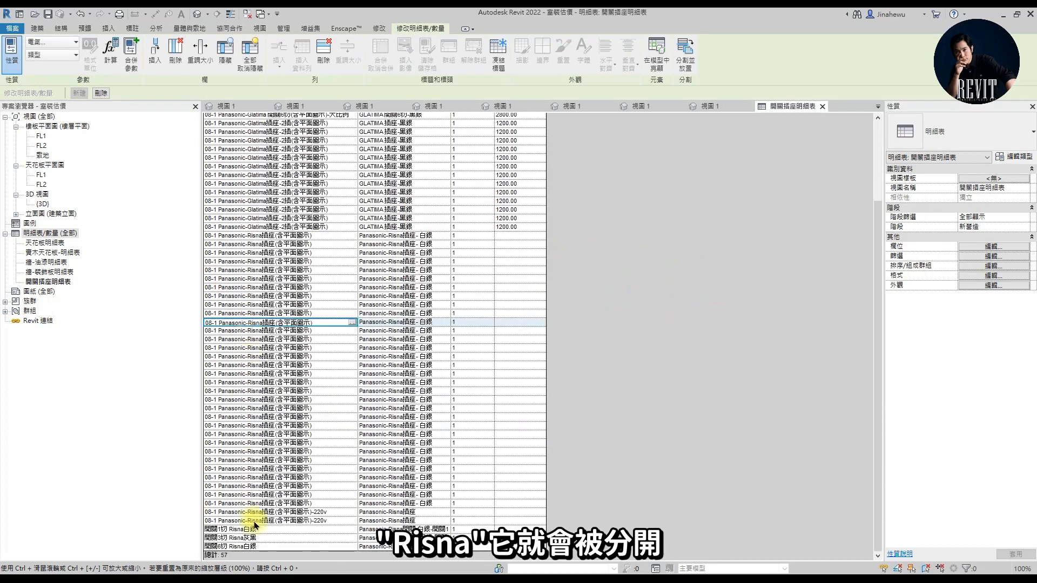
{"action": "scroll", "coordinate": [265, 372], "scroll_direction": "up", "scroll_amount": 4}
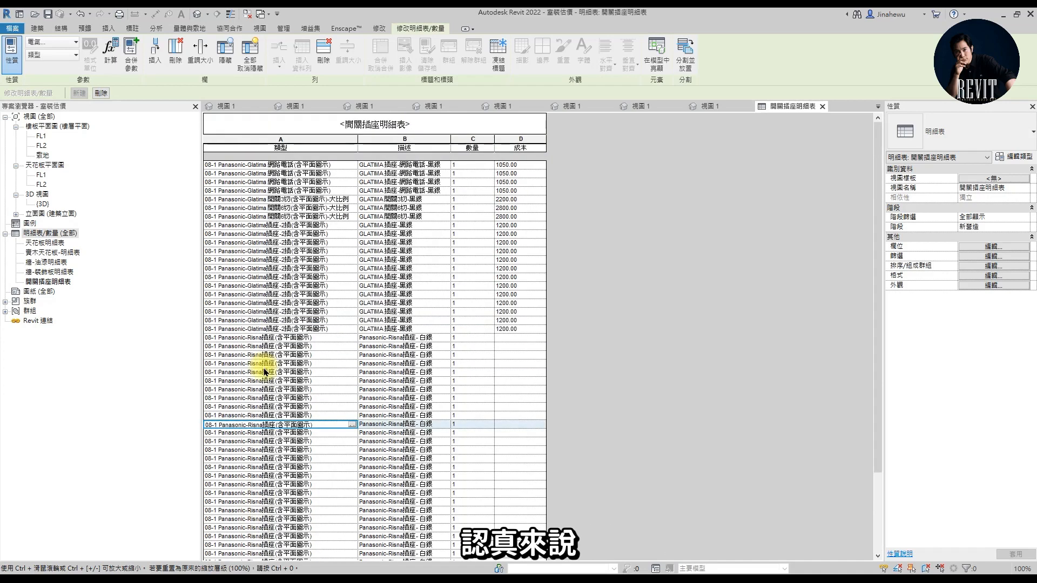
Duplicate the 開關插座明細表 schedule in the project
{"action": "right_click", "coordinate": [56, 283]}
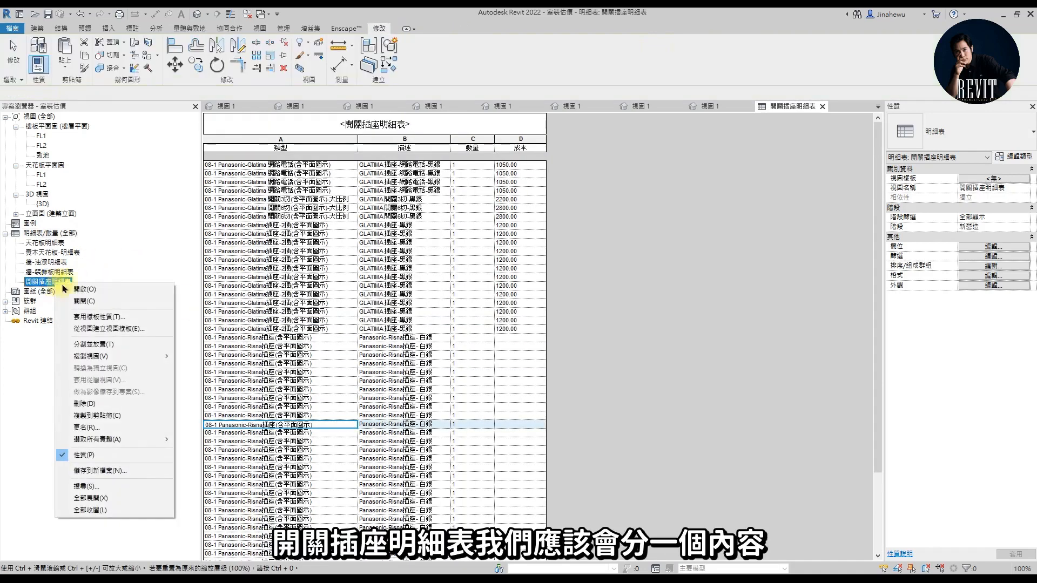
{"action": "left_click", "coordinate": [85, 427]}
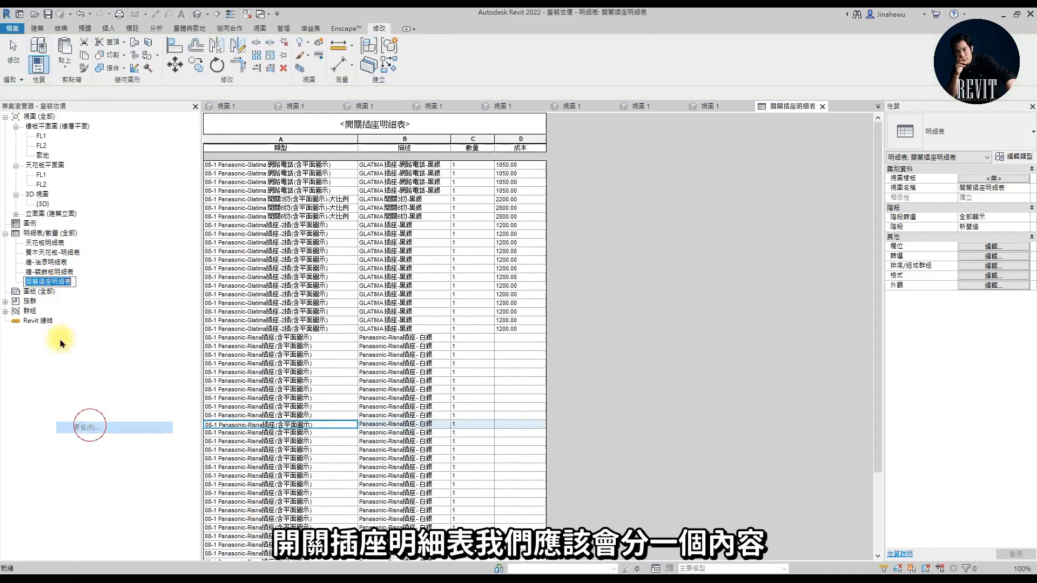
{"action": "right_click", "coordinate": [61, 285]}
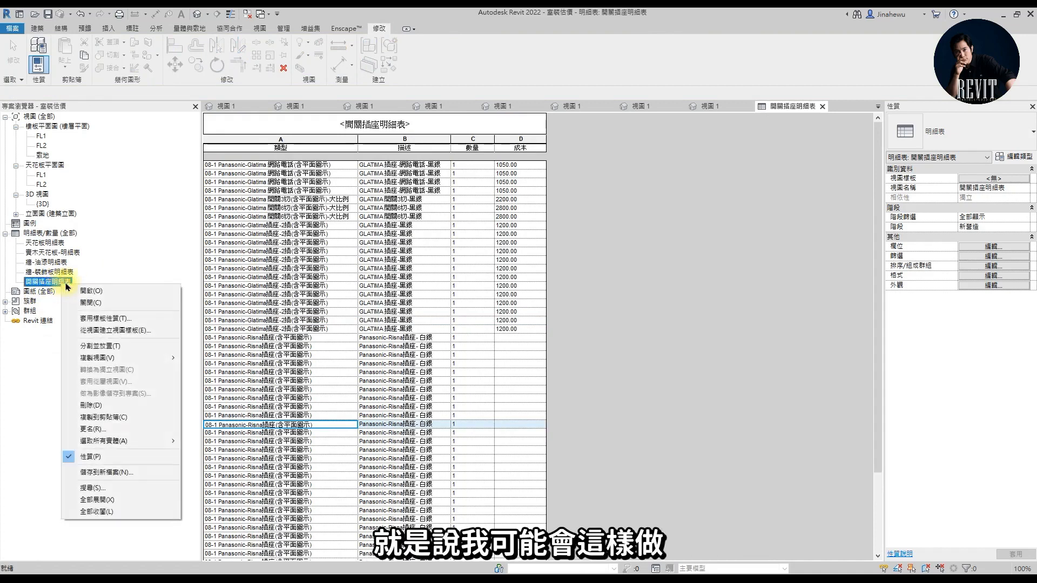
{"action": "mouse_move", "coordinate": [116, 358]}
{"action": "left_click", "coordinate": [213, 362]}
Rename the duplicated schedule as 開關插座明細表(Risna)
{"action": "right_click", "coordinate": [62, 294]}
{"action": "left_click", "coordinate": [59, 297]}
{"action": "right_click", "coordinate": [59, 296]}
{"action": "left_click", "coordinate": [98, 428]}
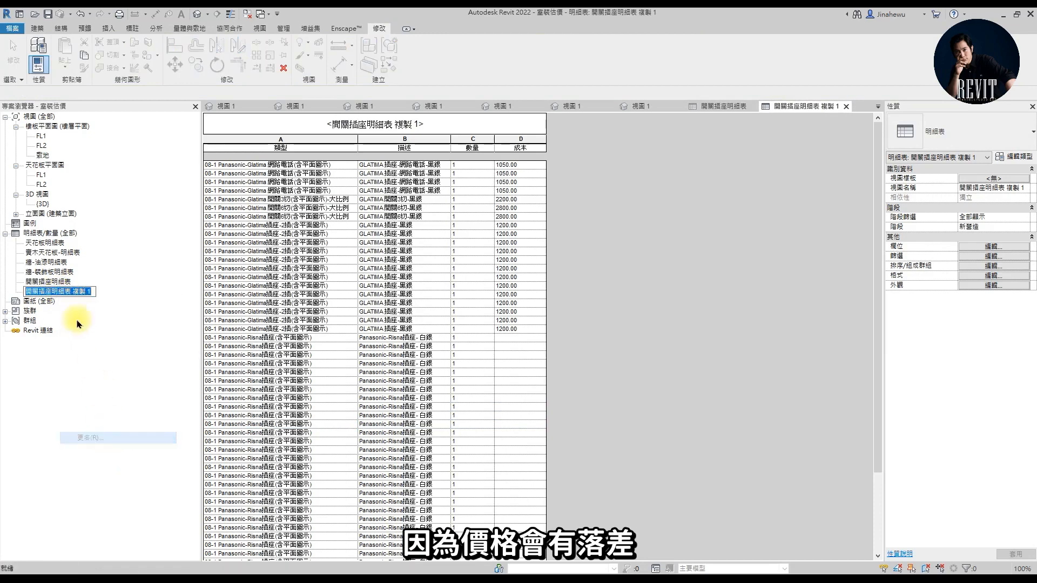
{"action": "left_click_drag", "start_coordinate": [73, 292], "coordinate": [110, 297]}
{"action": "key", "text": "BackSpace"}
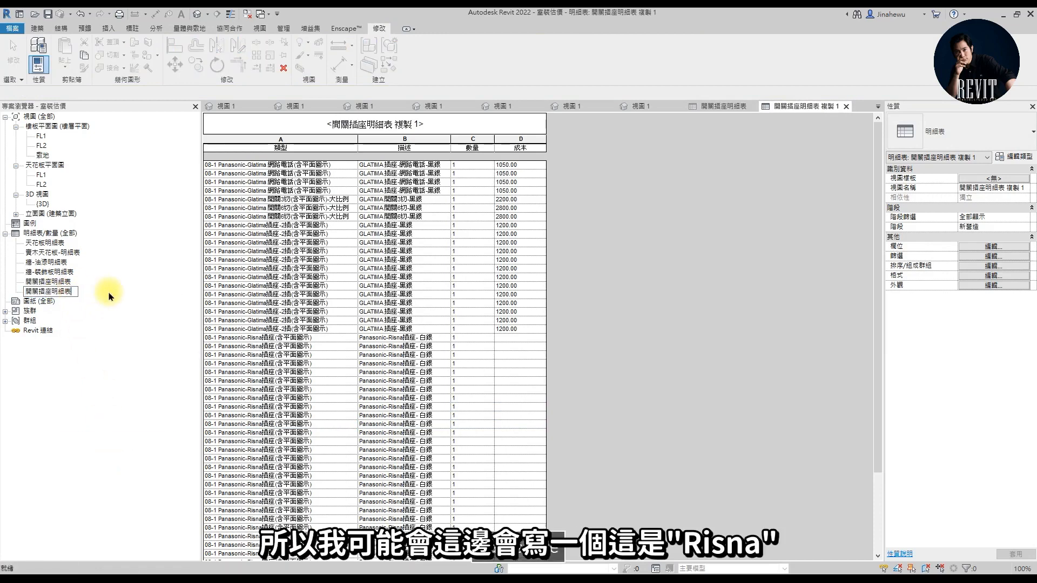
{"action": "type", "text": "(Risna"}
{"action": "key", "text": "Return"}
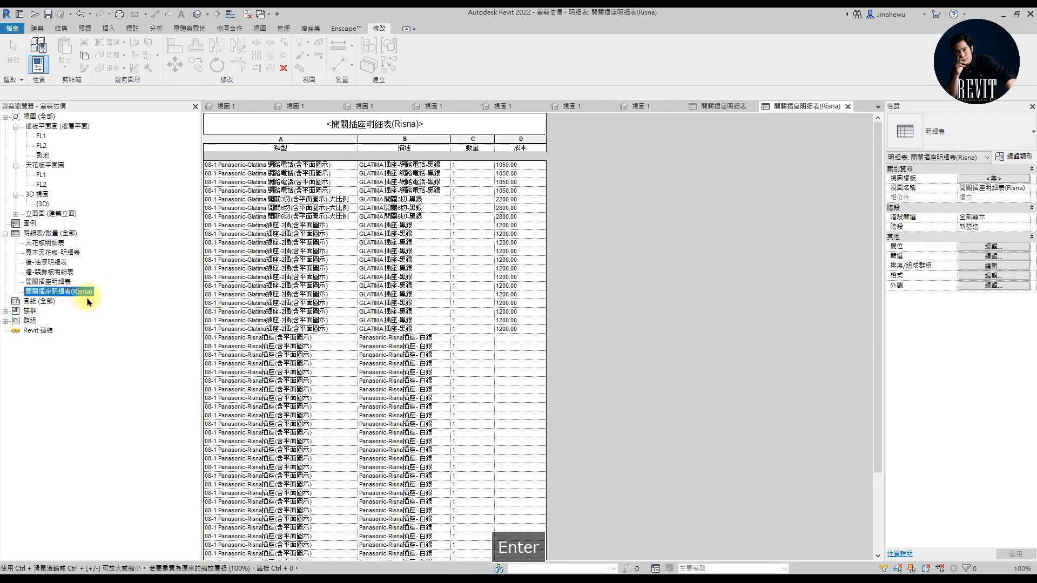
Rename the original 開關插座明細表 schedule as 開關插座明細表(Glatima)
{"action": "right_click", "coordinate": [51, 284]}
{"action": "left_click", "coordinate": [81, 432]}
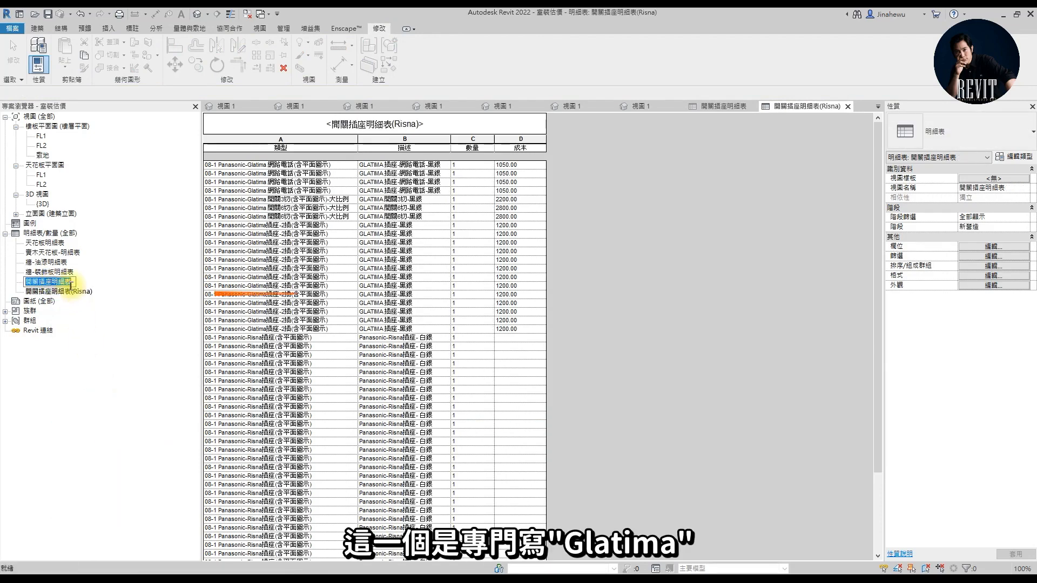
{"action": "key", "text": "Caps_Lock"}
{"action": "type", "text": "(G"}
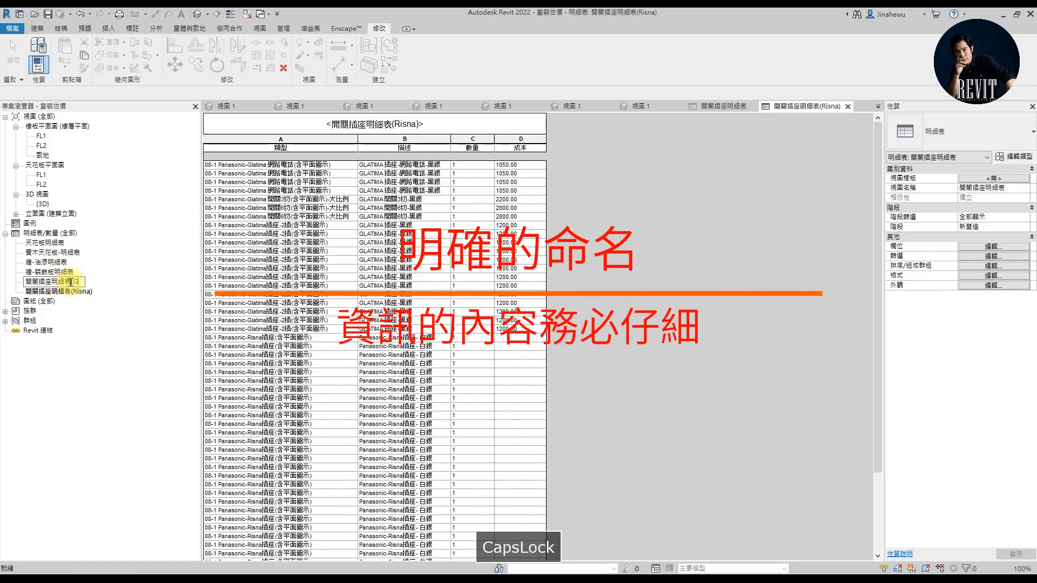
{"action": "type", "text": "latima)"}
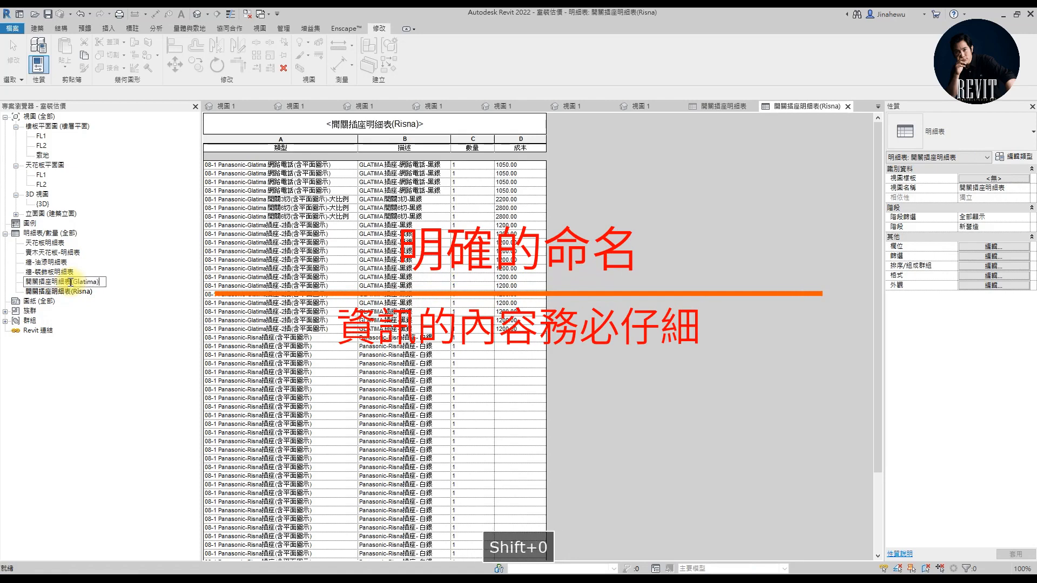
{"action": "key", "text": "Return"}
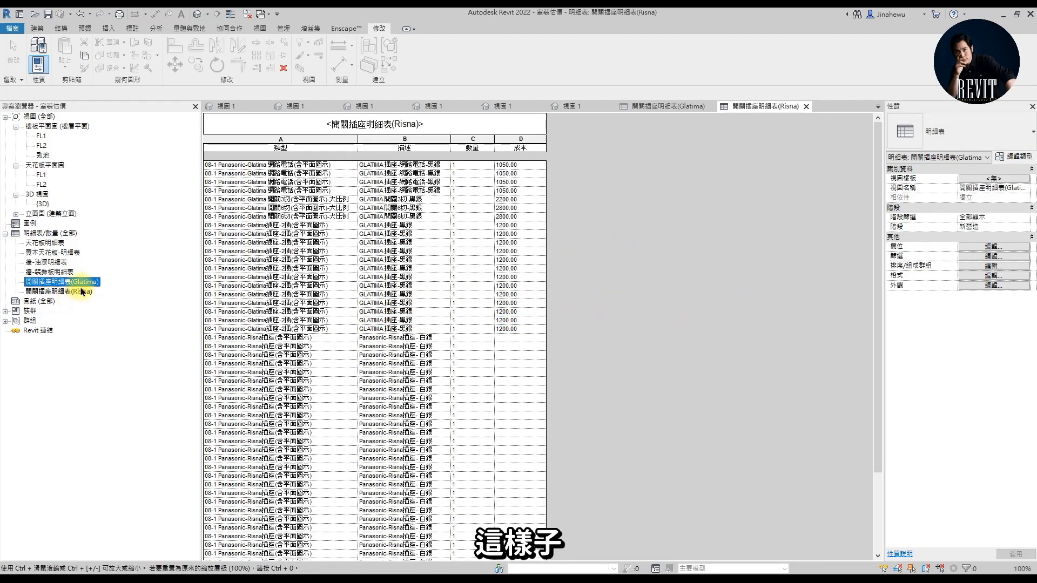
Filter the 開關插座明細表(Glatima) schedule to rows whose 描述 contains (包含) GLATIMA
{"action": "double_click", "coordinate": [81, 282]}
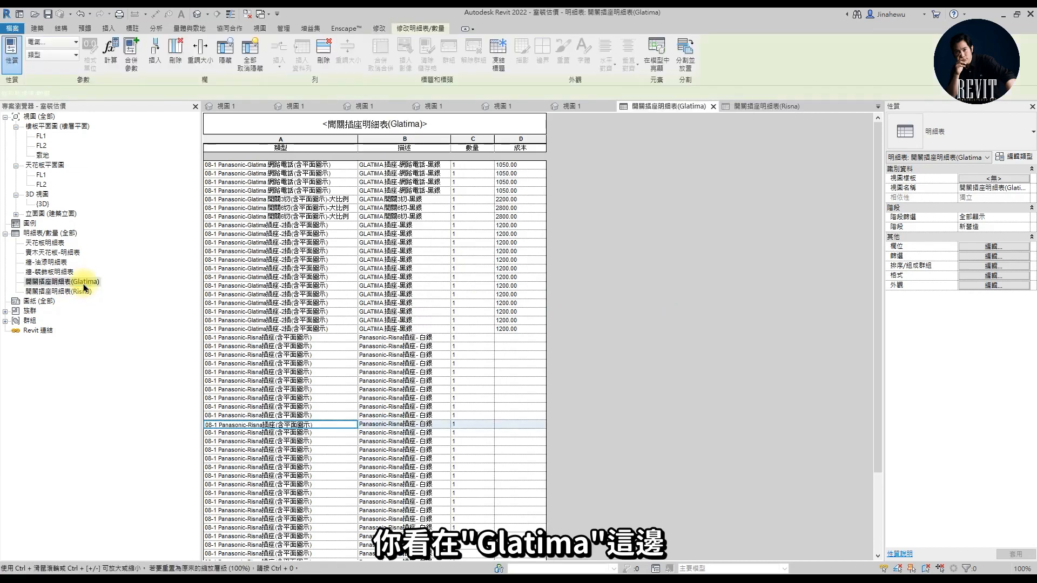
{"action": "left_click", "coordinate": [976, 257]}
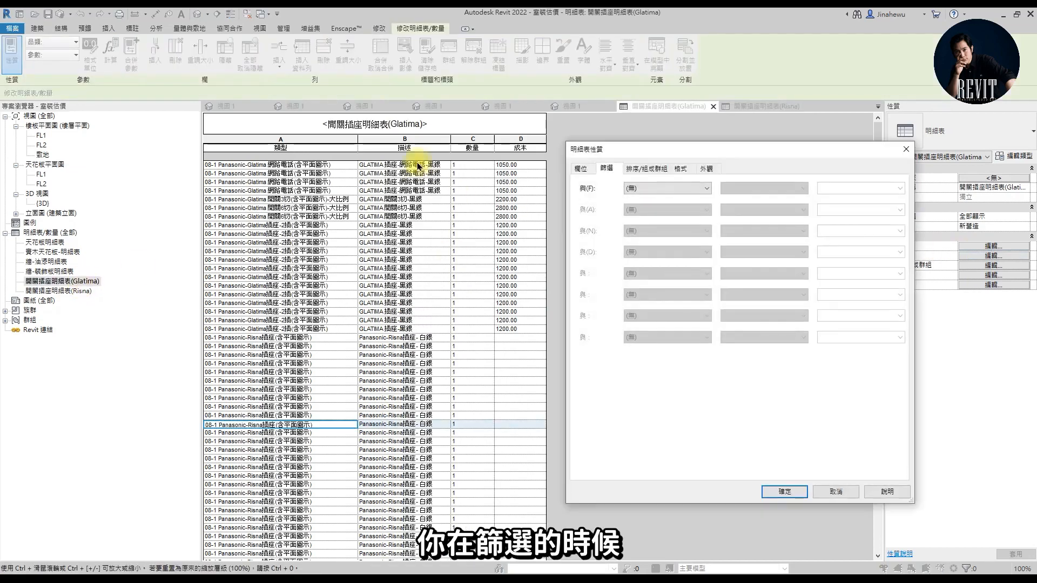
{"action": "left_click", "coordinate": [679, 189]}
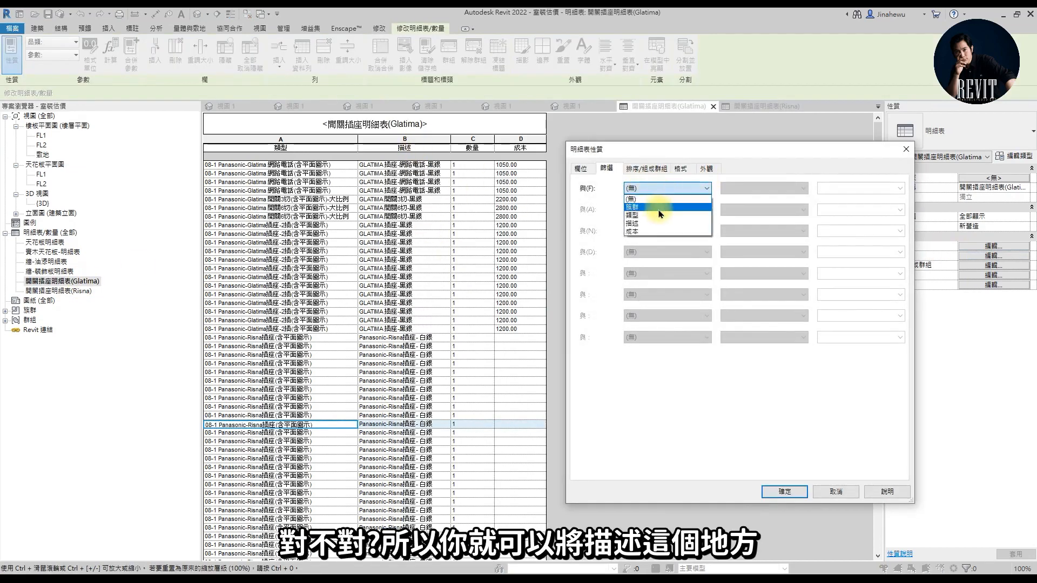
{"action": "left_click", "coordinate": [666, 227]}
{"action": "left_click", "coordinate": [764, 189]}
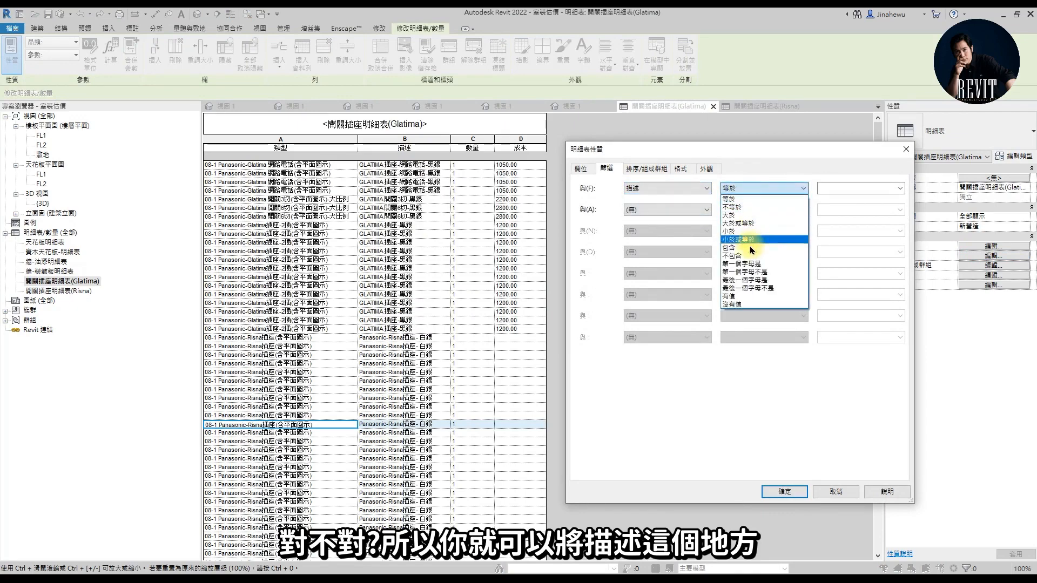
{"action": "left_click", "coordinate": [756, 241]}
{"action": "left_click", "coordinate": [836, 189]}
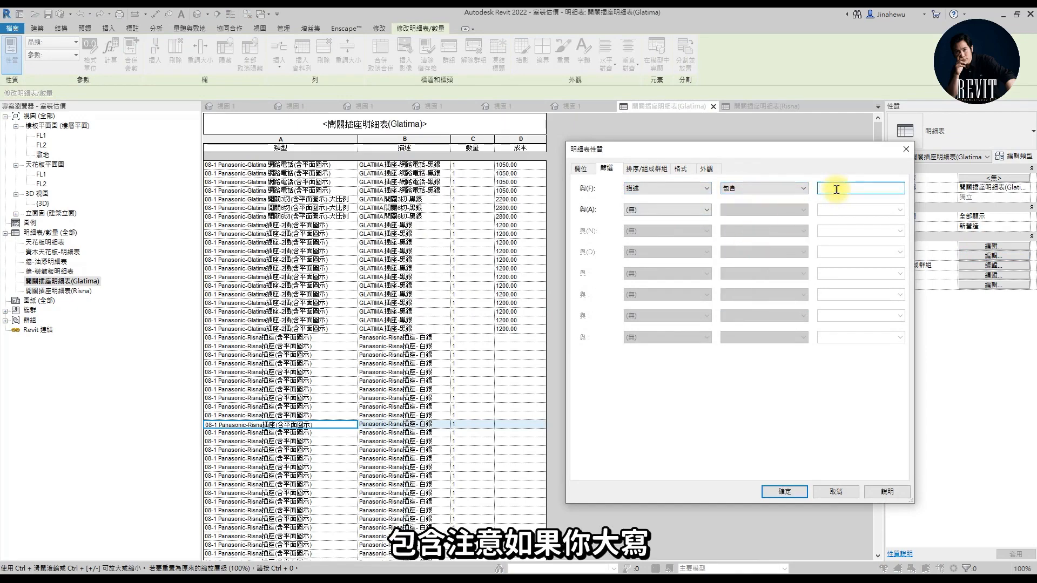
{"action": "type", "text": "GLA"}
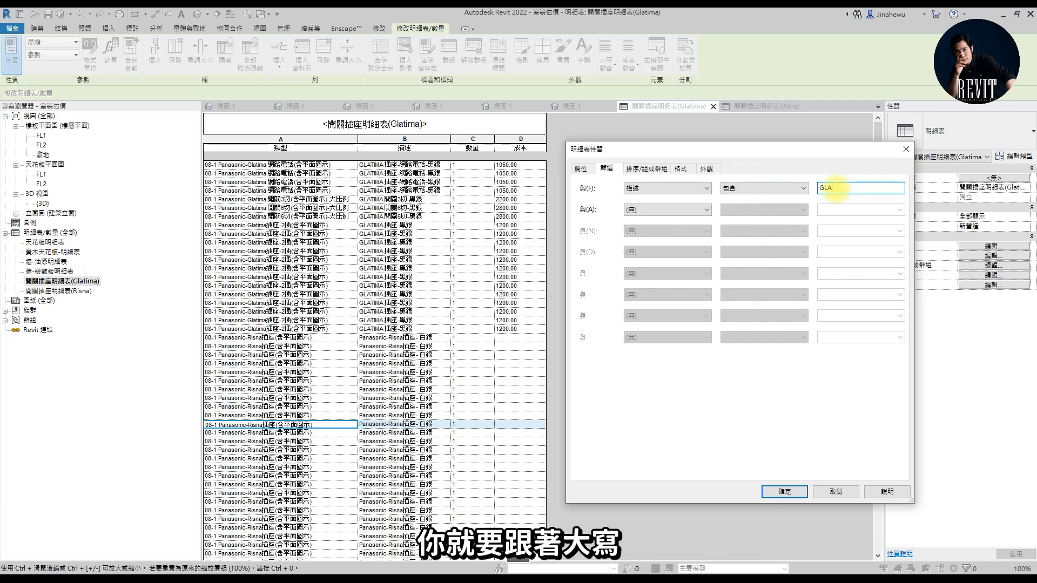
{"action": "type", "text": "TIMA"}
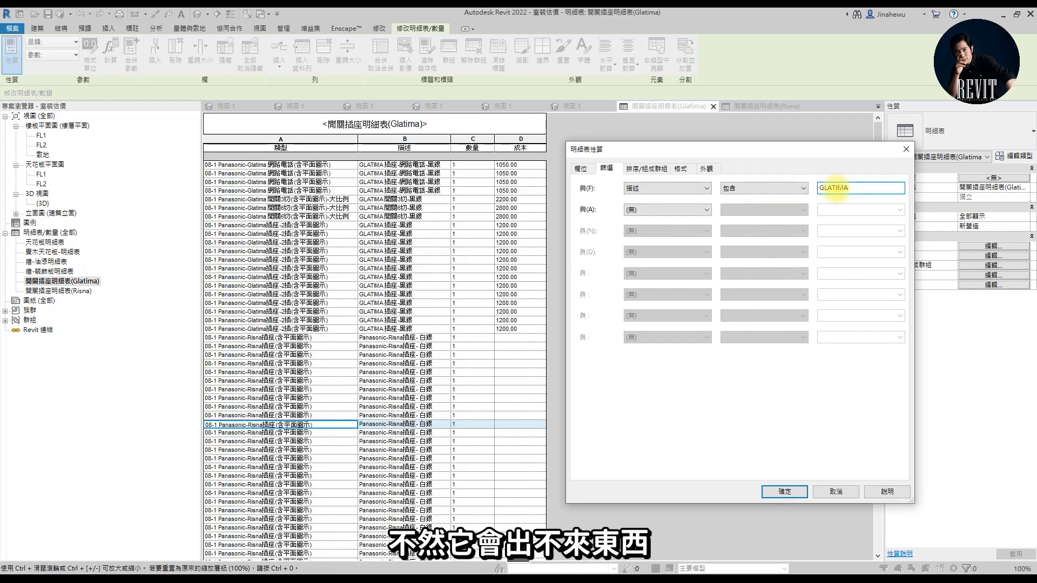
{"action": "key", "text": "Return"}
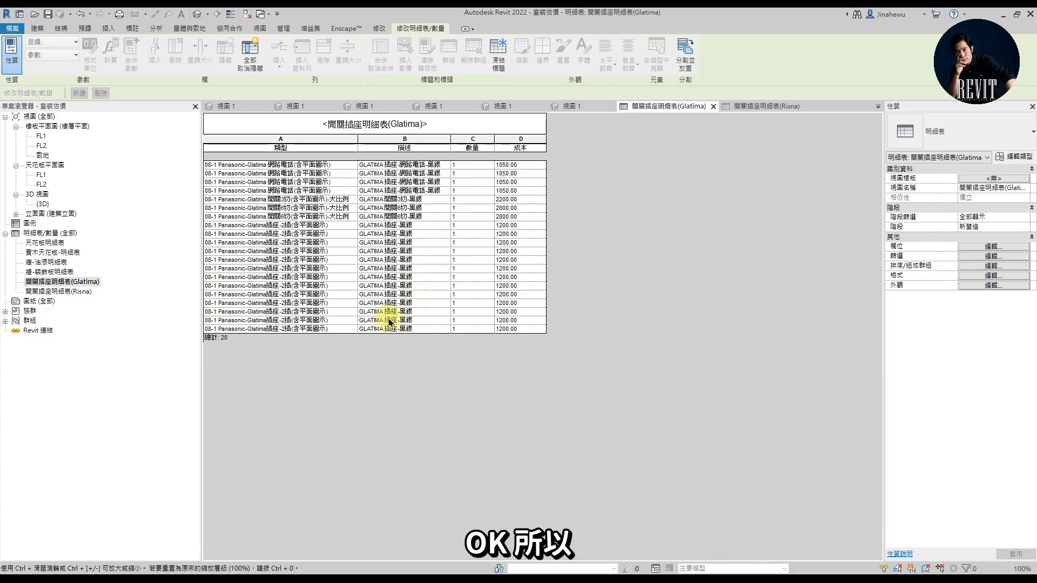
Filter the 開關插座明細表(Risna) schedule to rows whose 描述 contains (包含) Ri
{"action": "left_click", "coordinate": [85, 292]}
{"action": "double_click", "coordinate": [84, 292]}
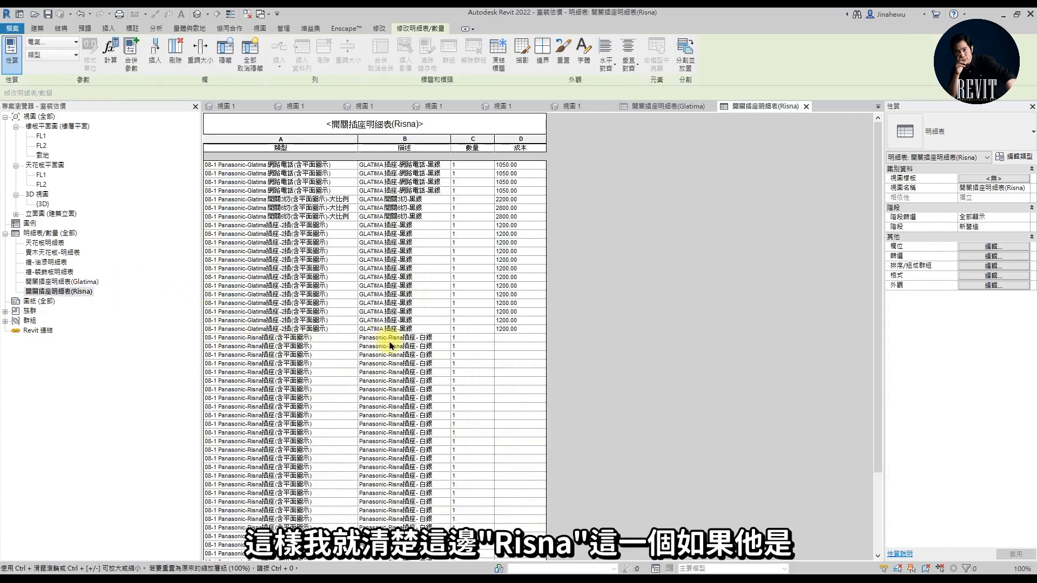
{"action": "left_click", "coordinate": [976, 248]}
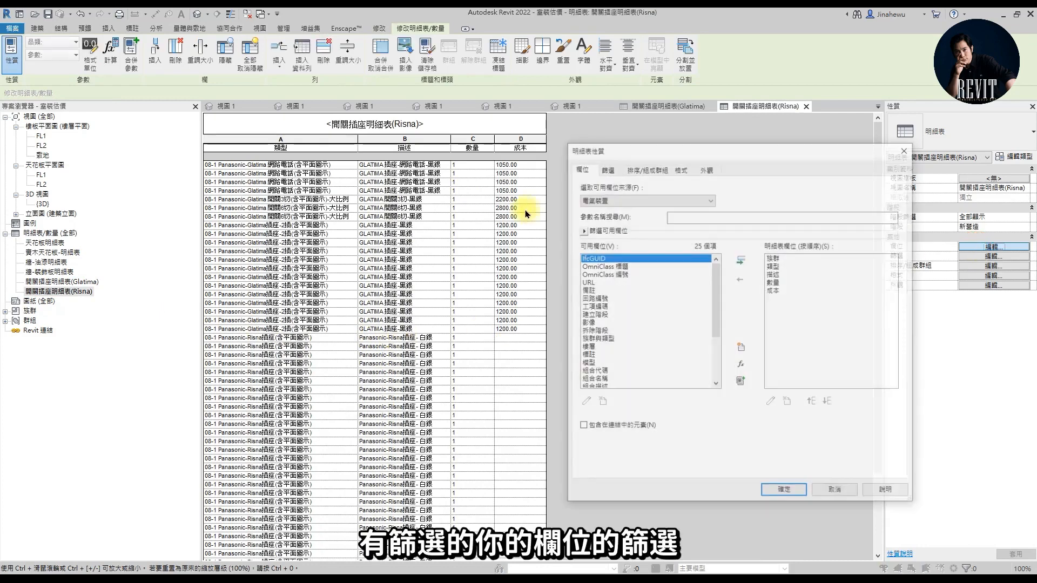
{"action": "left_click", "coordinate": [608, 168]}
{"action": "left_click", "coordinate": [669, 189]}
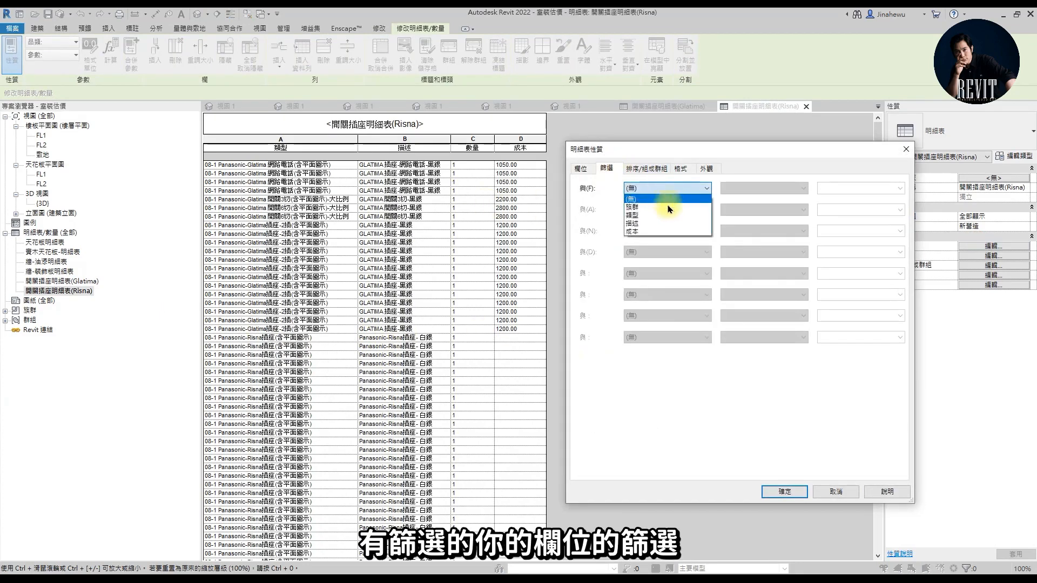
{"action": "left_click", "coordinate": [666, 214]}
{"action": "left_click", "coordinate": [742, 189]}
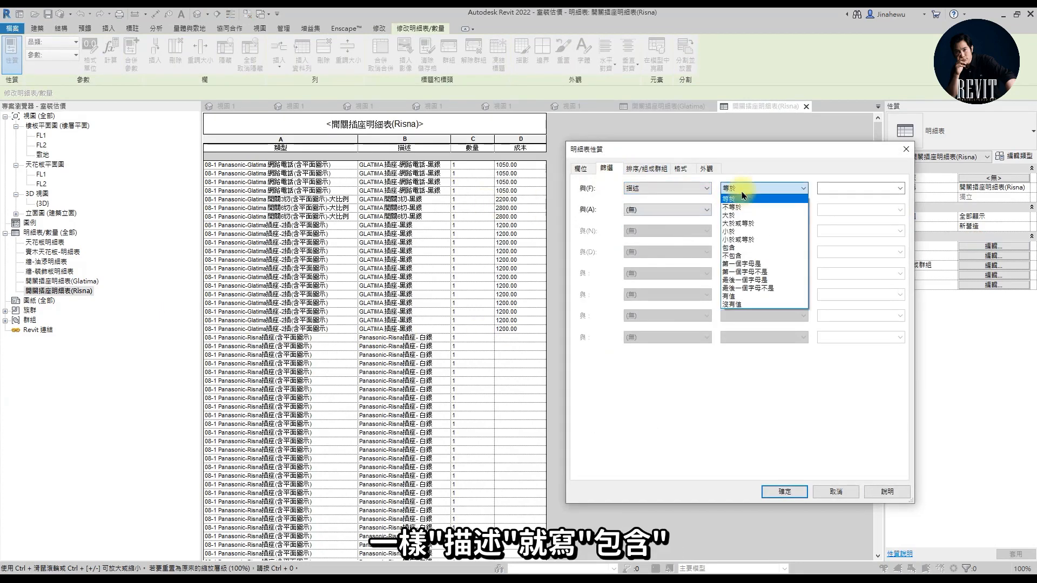
{"action": "left_click", "coordinate": [737, 247]}
{"action": "left_click", "coordinate": [842, 186]}
{"action": "type", "text": "rIS"}
{"action": "key", "text": "BackSpace"}
{"action": "key", "text": "BackSpace"}
{"action": "key", "text": "BackSpace"}
{"action": "type", "text": "Ri"}
{"action": "key", "text": "Return"}
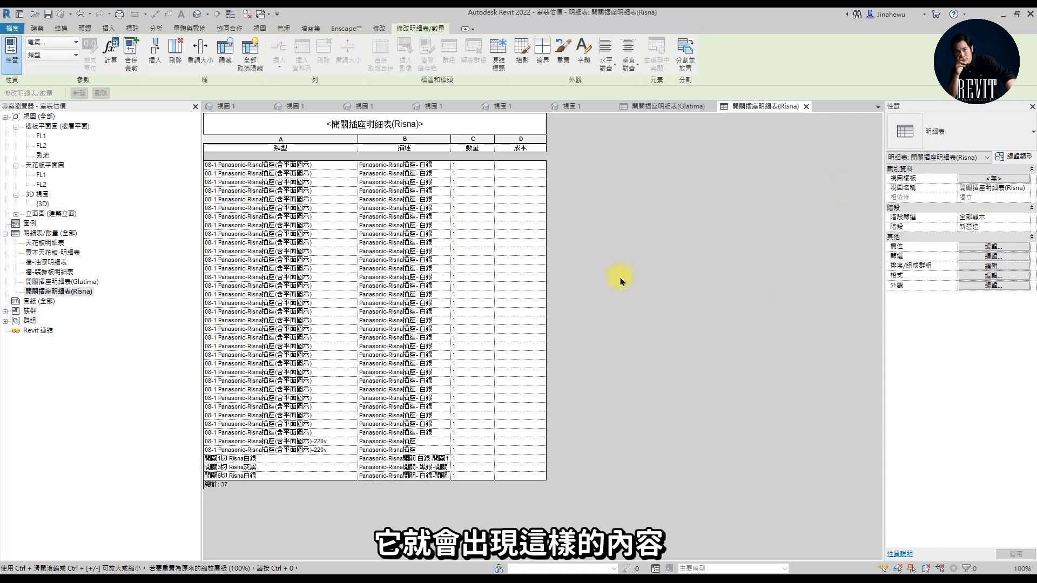
Adjust the Risna schedule's column widths, widening 描述 to fit its text and narrowing 數量 and 類型
{"action": "left_click_drag", "start_coordinate": [451, 155], "coordinate": [463, 142]}
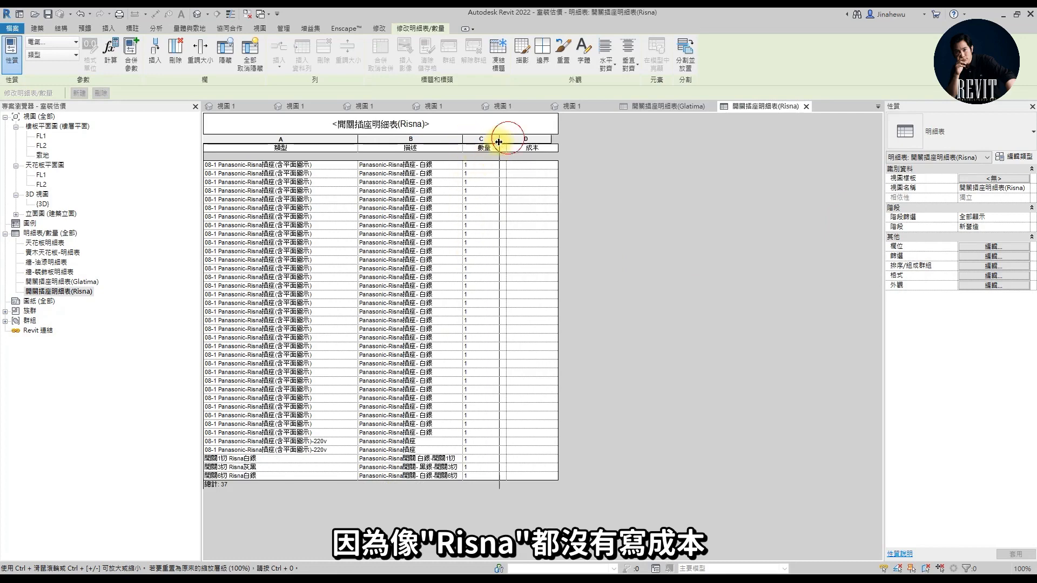
{"action": "left_click_drag", "start_coordinate": [501, 142], "coordinate": [499, 142]}
{"action": "left_click_drag", "start_coordinate": [357, 136], "coordinate": [342, 139]}
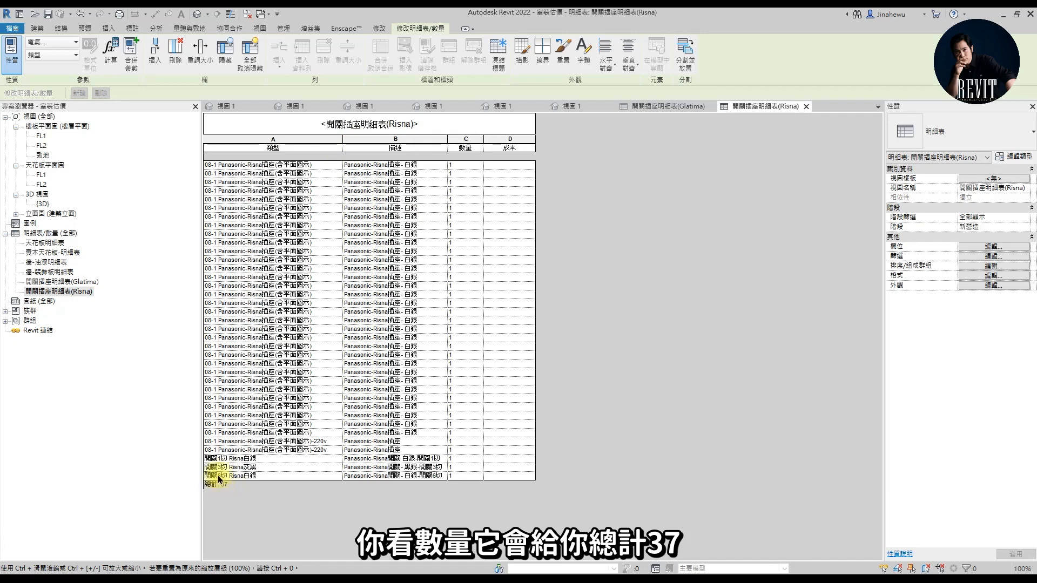
Open the 開關插座明細表(Glatima) schedule and narrow its 數量 and 描述 columns slightly
{"action": "double_click", "coordinate": [81, 282]}
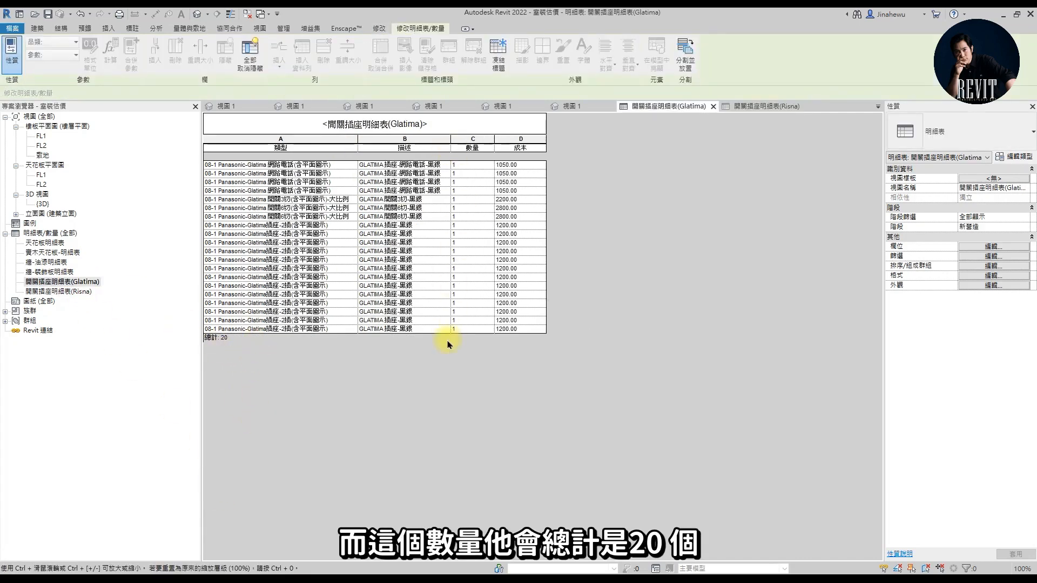
{"action": "left_click_drag", "start_coordinate": [496, 137], "coordinate": [481, 139]}
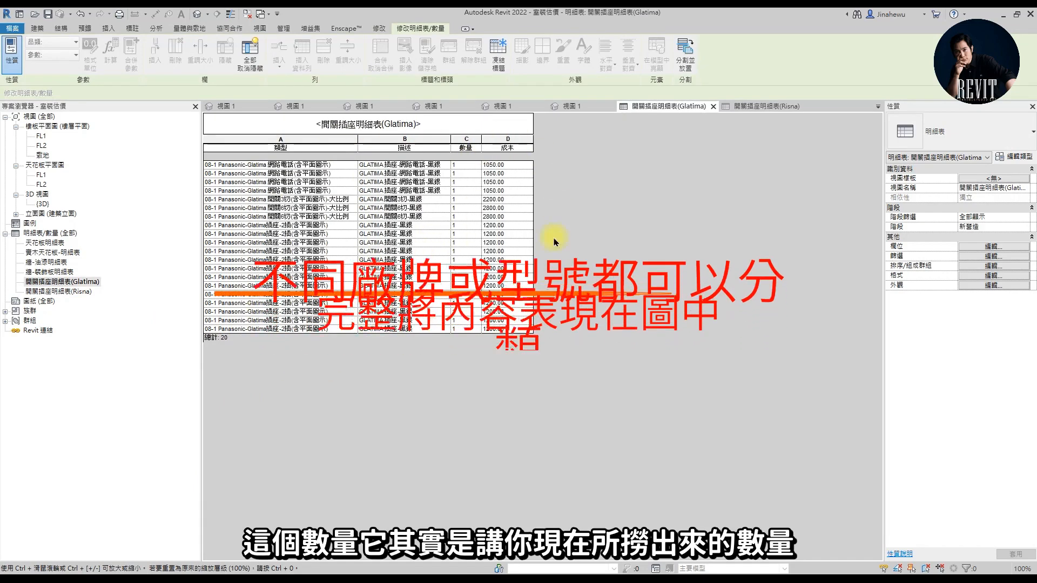
{"action": "scroll", "coordinate": [375, 288], "scroll_direction": "up", "scroll_amount": 3, "text": "ctrl"}
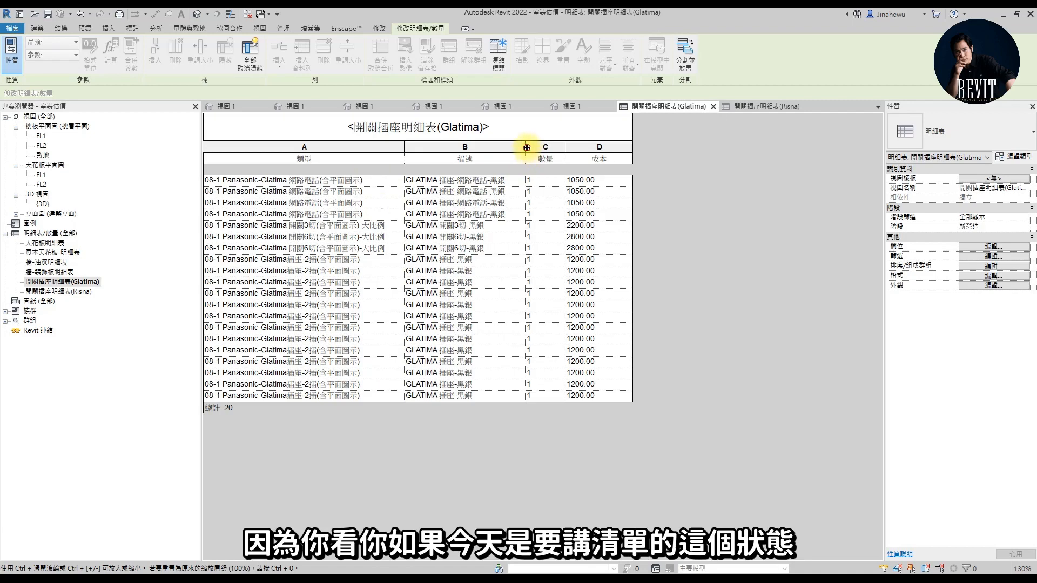
{"action": "left_click_drag", "start_coordinate": [527, 147], "coordinate": [518, 159]}
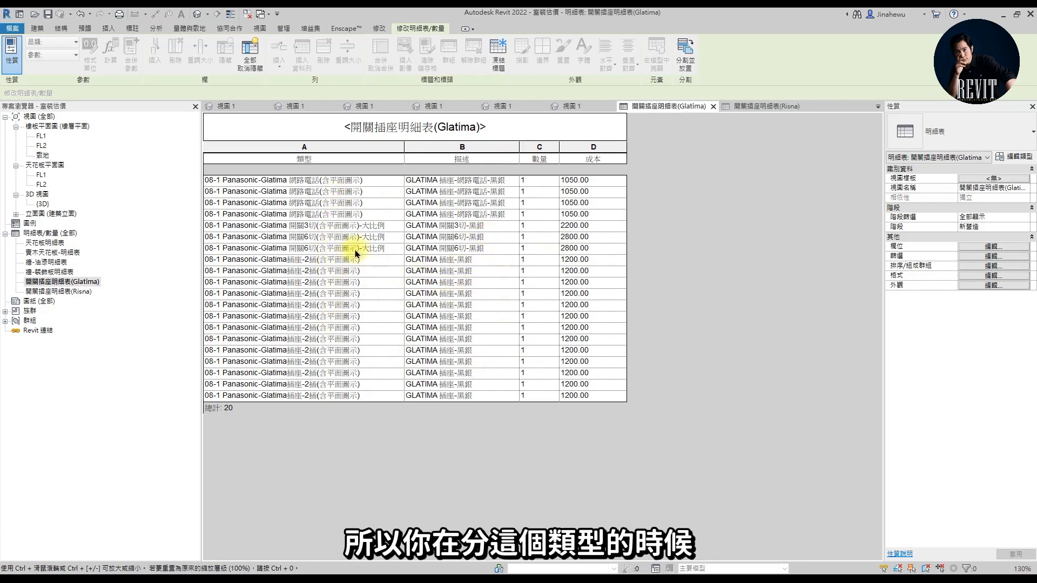
Change the first sort field of the Glatima schedule from 類型 to 描述
{"action": "left_click", "coordinate": [981, 259]}
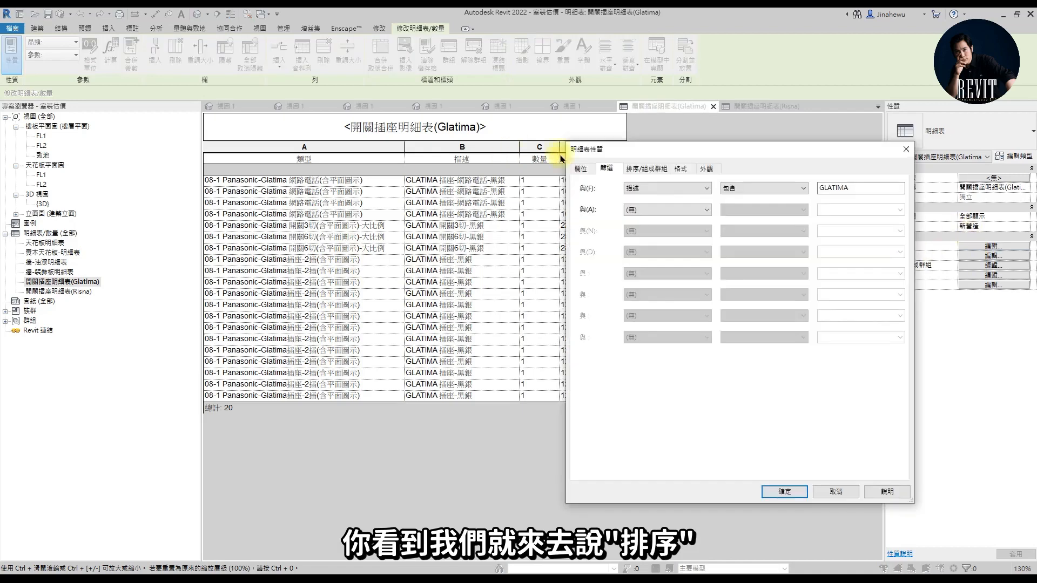
{"action": "left_click", "coordinate": [665, 170]}
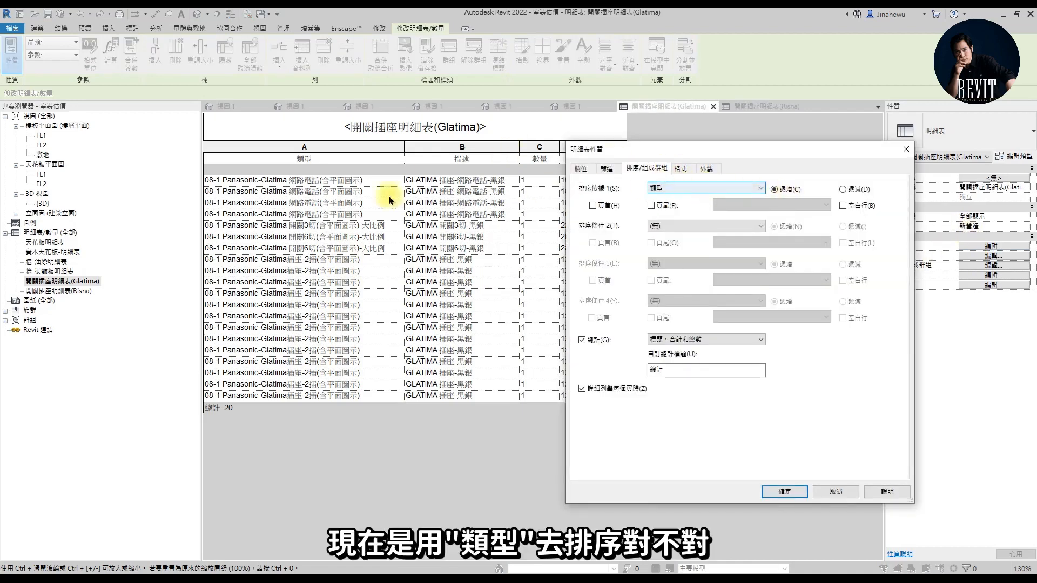
{"action": "left_click", "coordinate": [759, 188]}
{"action": "left_click", "coordinate": [696, 214]}
{"action": "left_click", "coordinate": [789, 490]}
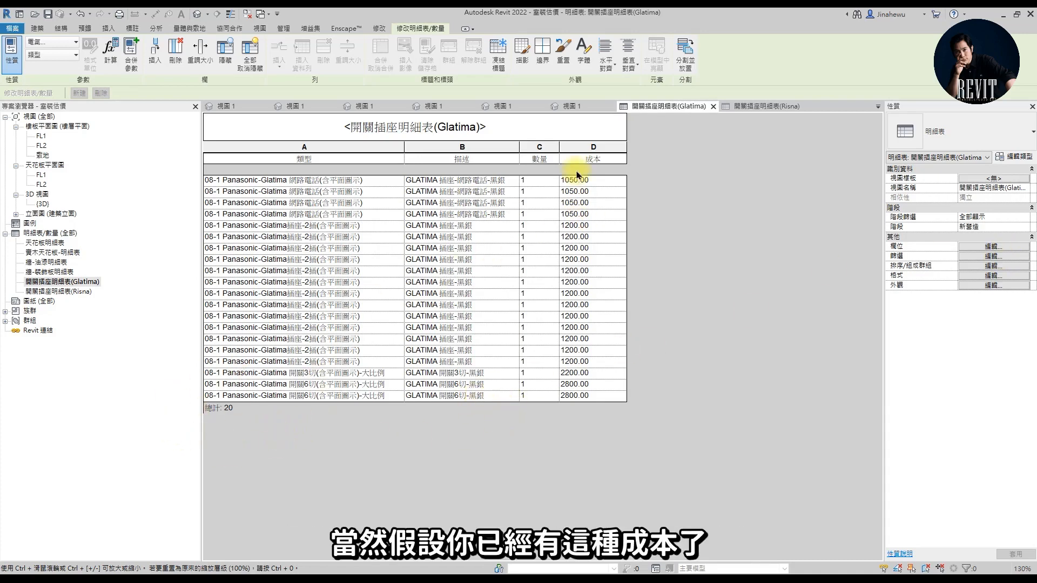
Set the 成本 field of the Glatima schedule to calculate totals (計算總數)
{"action": "left_click", "coordinate": [993, 246]}
{"action": "left_click", "coordinate": [680, 169]}
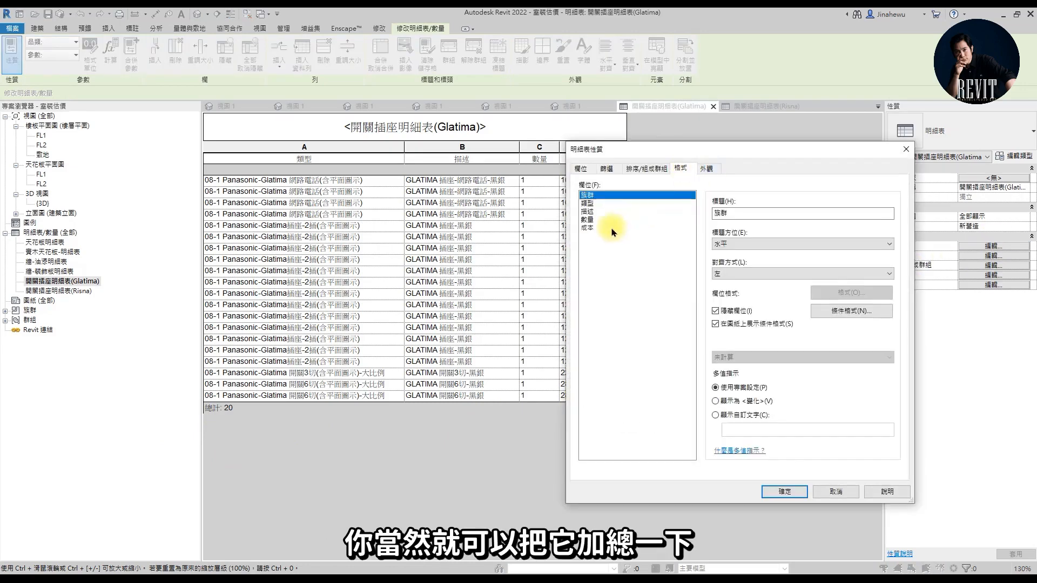
{"action": "left_click", "coordinate": [587, 228]}
{"action": "left_click", "coordinate": [740, 357]}
{"action": "left_click", "coordinate": [734, 376]}
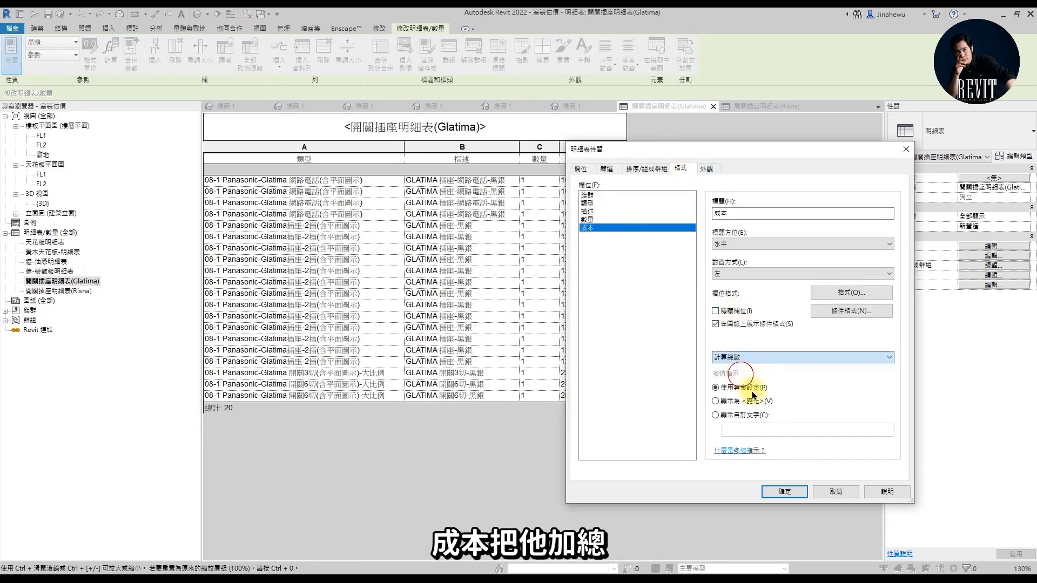
{"action": "left_click", "coordinate": [785, 491]}
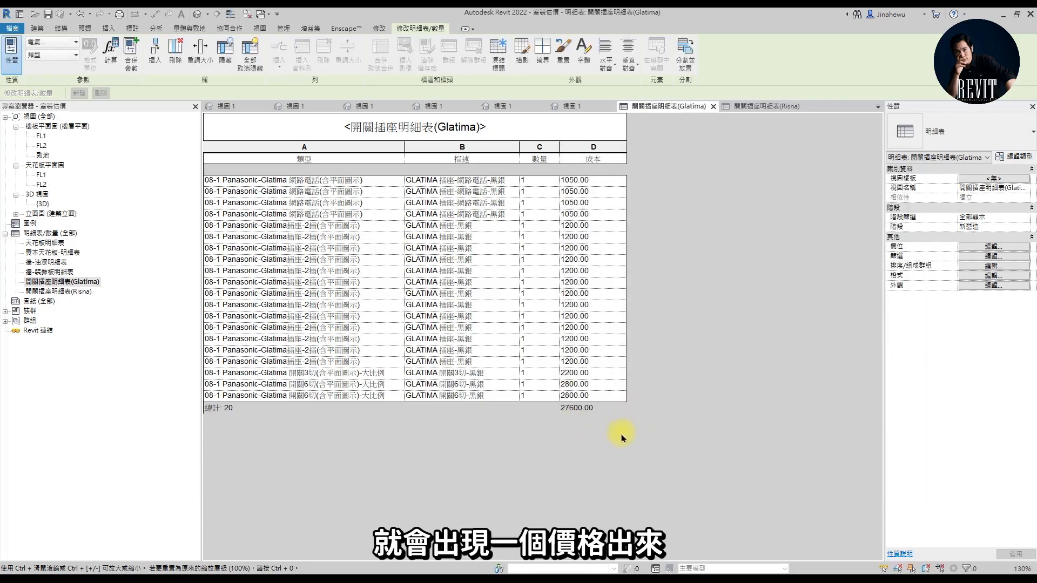
Turn off 詳細列舉每個實體 in the Glatima schedule to merge identical items, and slightly narrow the 數量 column
{"action": "scroll", "coordinate": [358, 399], "scroll_direction": "up", "scroll_amount": 2, "text": "ctrl"}
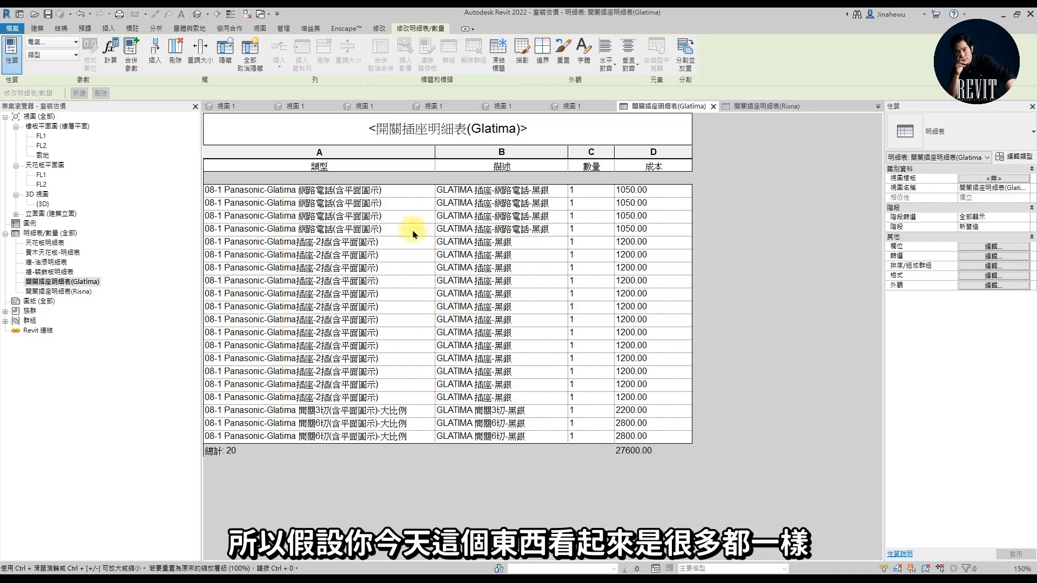
{"action": "left_click", "coordinate": [973, 249]}
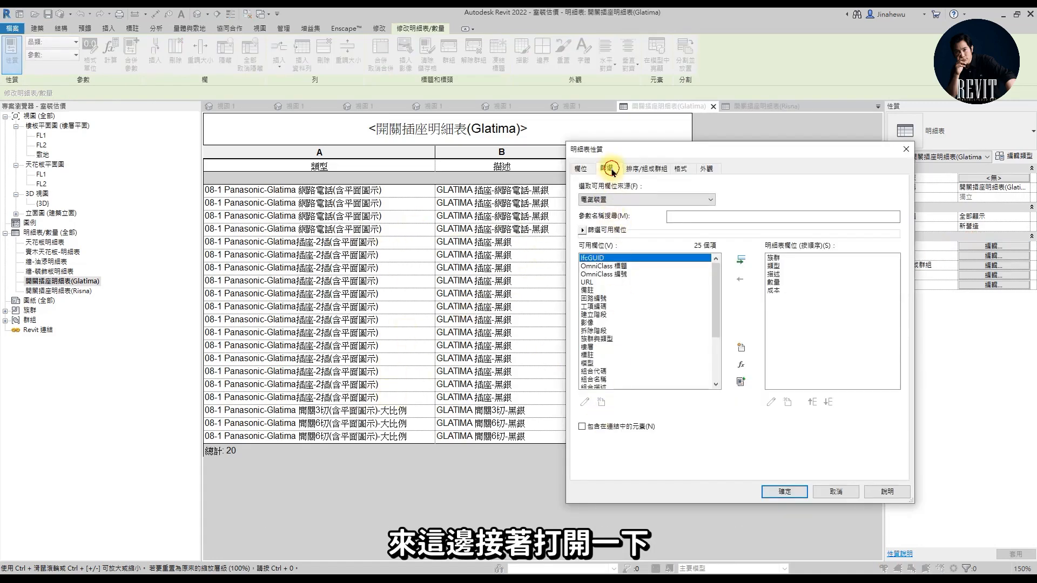
{"action": "left_click", "coordinate": [607, 168]}
{"action": "left_click", "coordinate": [648, 168]}
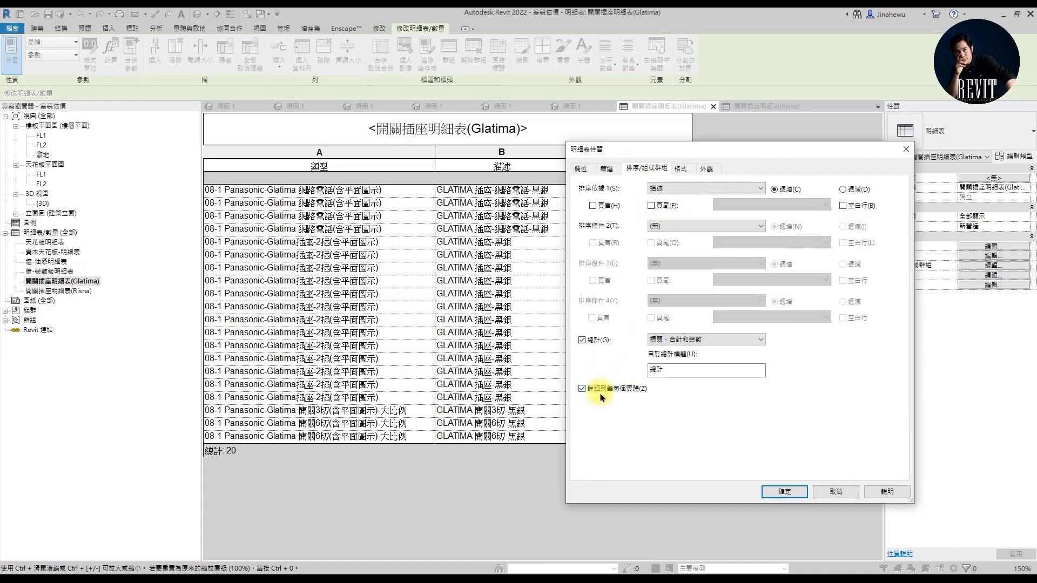
{"action": "left_click", "coordinate": [599, 390]}
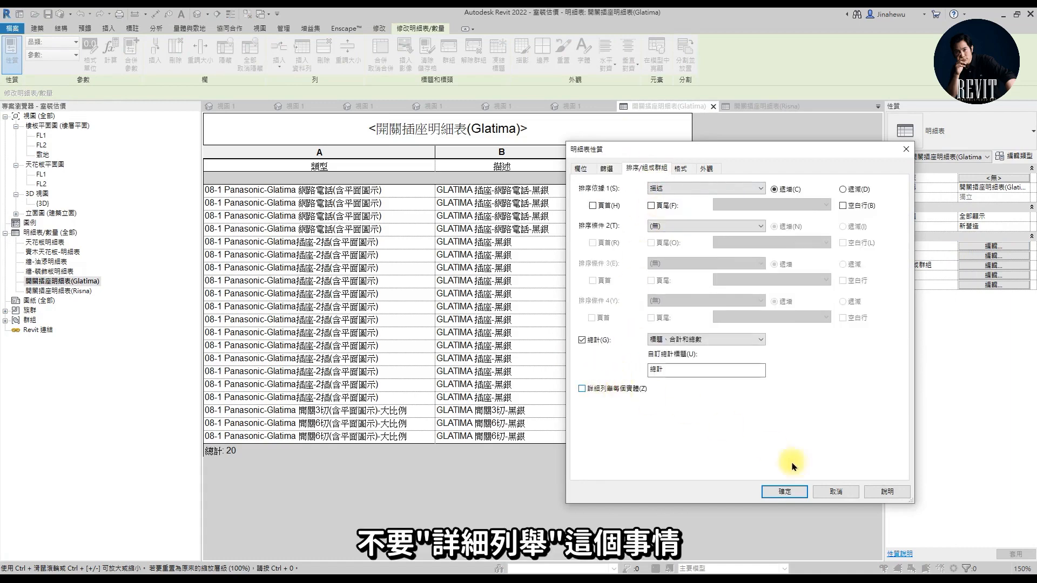
{"action": "left_click", "coordinate": [791, 492]}
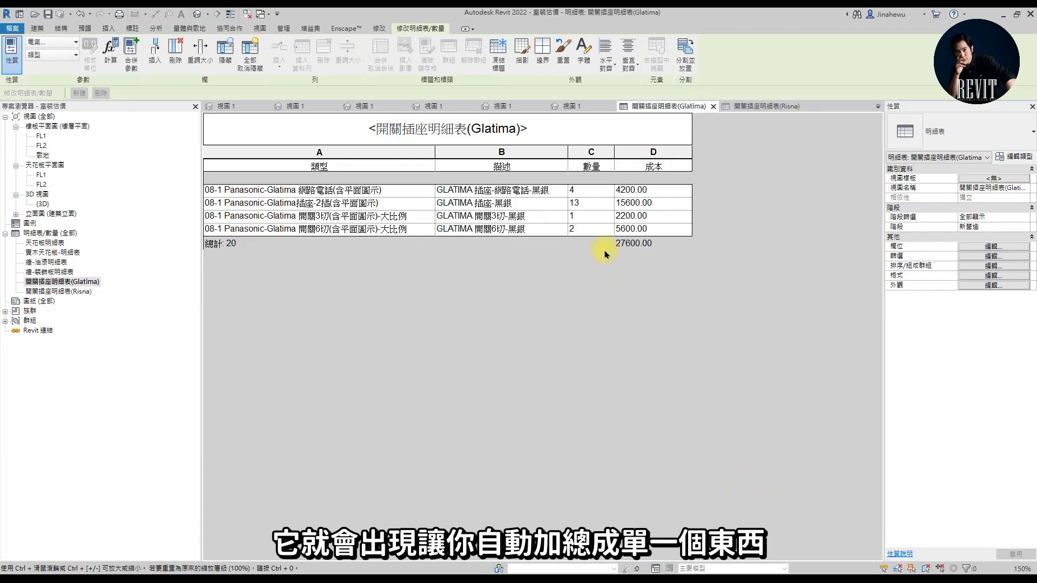
{"action": "left_click_drag", "start_coordinate": [613, 152], "coordinate": [612, 152]}
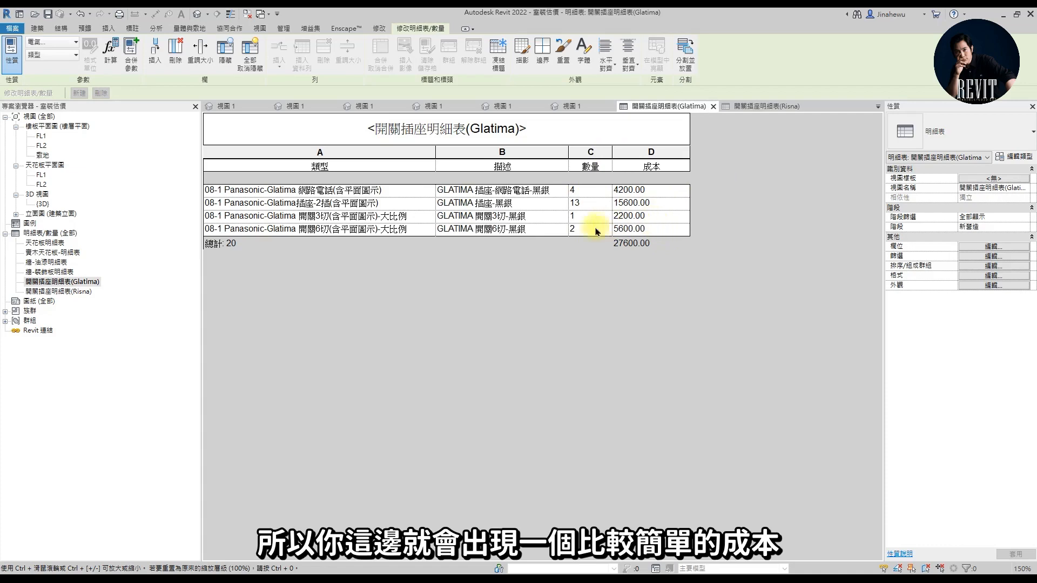
Turn off 詳細列舉每個實體 in the 開關插座明細表(Risna) schedule to merge identical items, and return to the Glatima schedule
{"action": "double_click", "coordinate": [84, 292]}
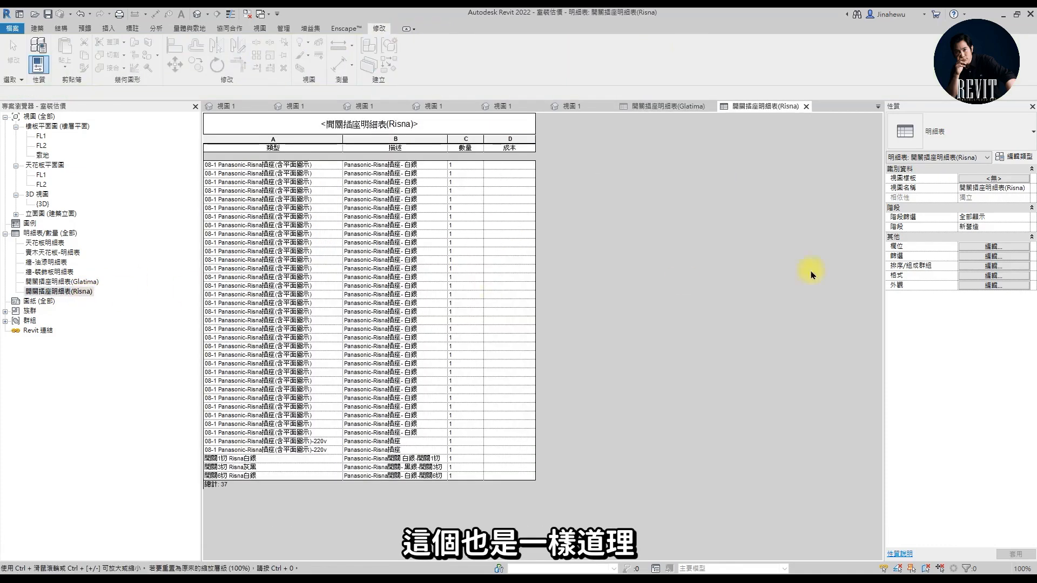
{"action": "left_click", "coordinate": [980, 257]}
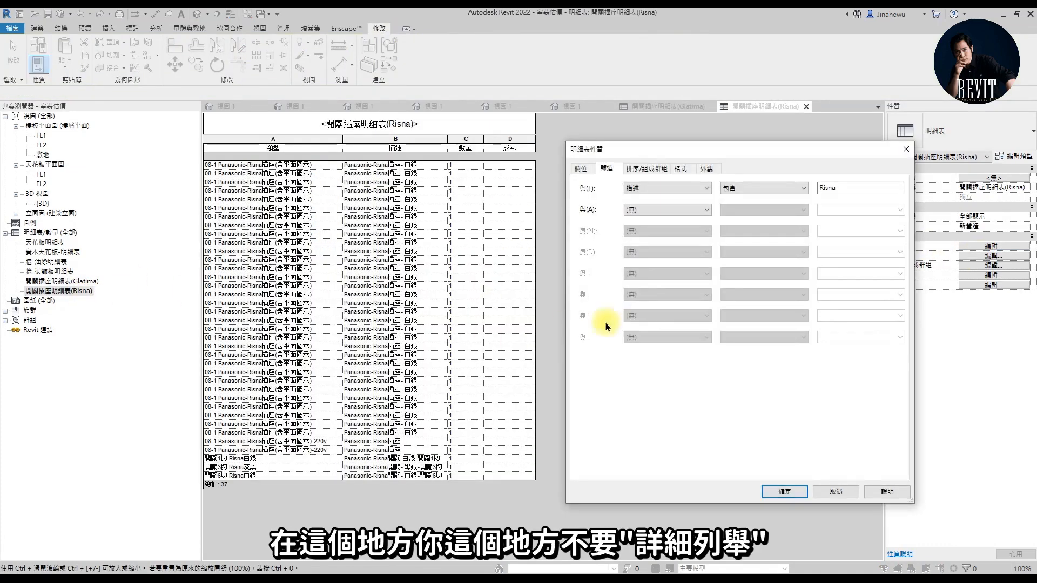
{"action": "left_click", "coordinate": [633, 168]}
{"action": "left_click", "coordinate": [613, 394]}
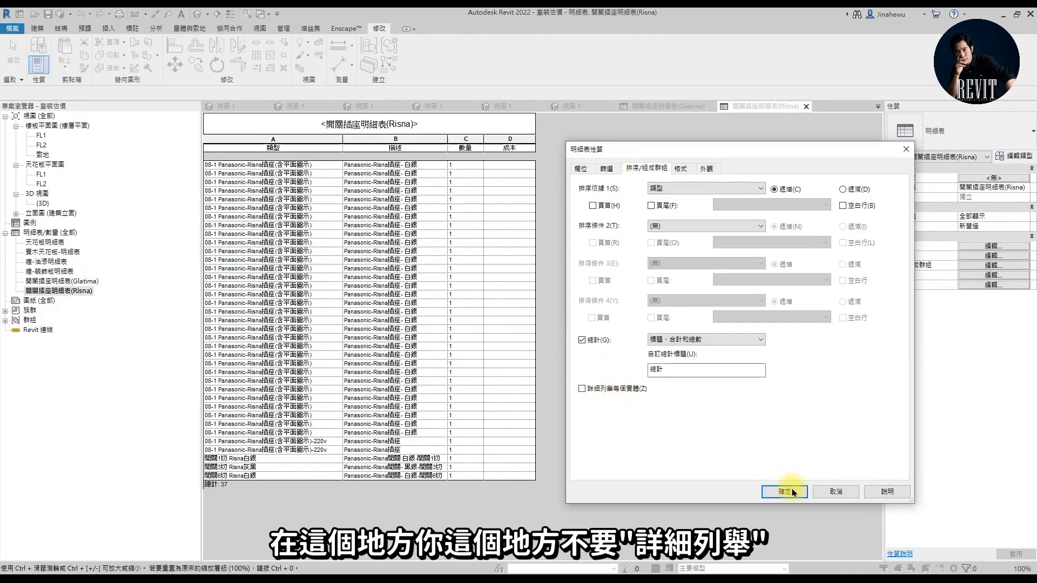
{"action": "left_click", "coordinate": [784, 492]}
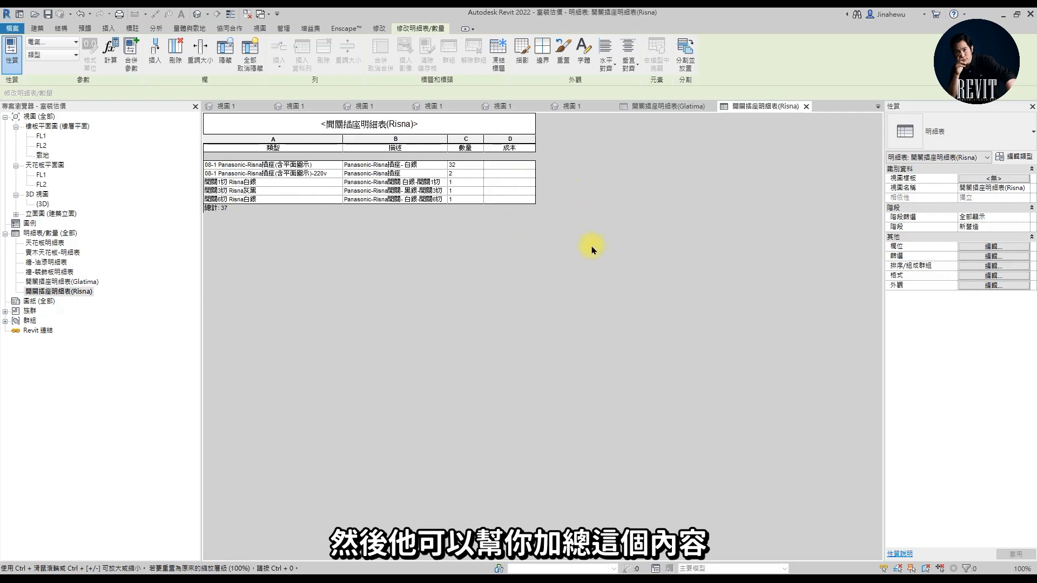
{"action": "scroll", "coordinate": [320, 210], "scroll_direction": "up", "scroll_amount": 4, "text": "ctrl"}
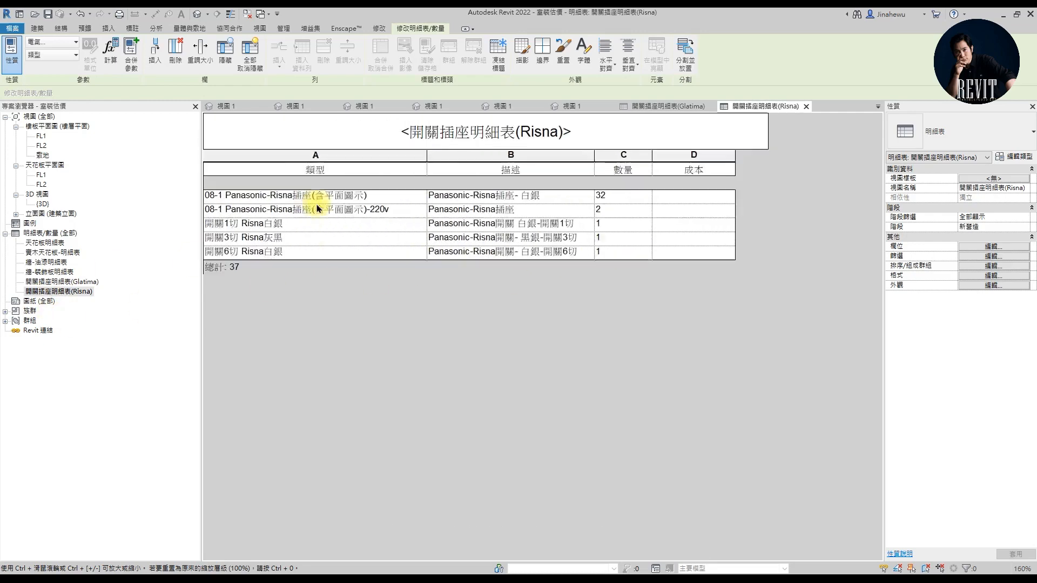
{"action": "double_click", "coordinate": [86, 282]}
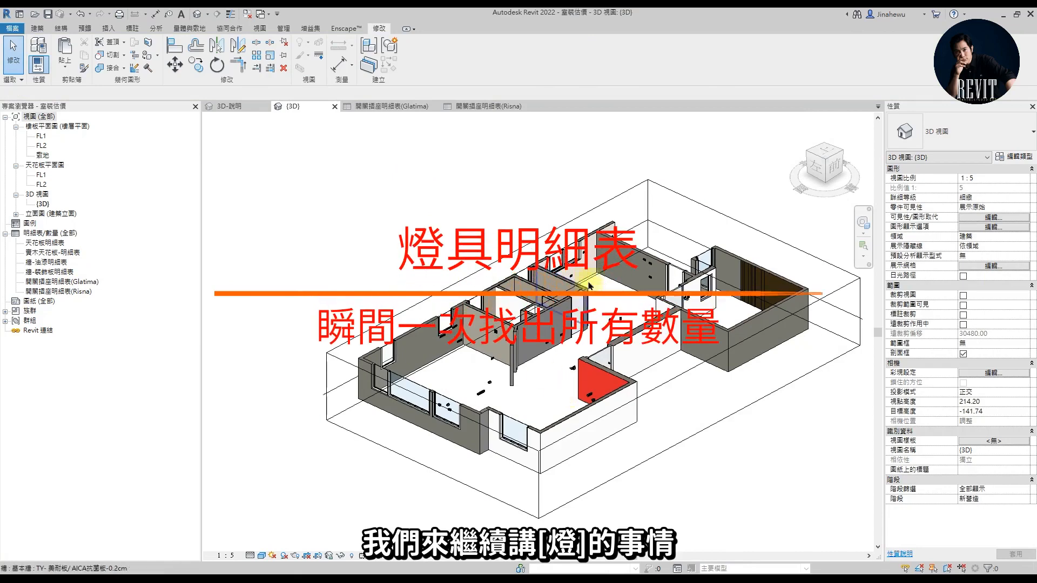
Create a new schedule for the 燈具 category
{"action": "left_click", "coordinate": [229, 105]}
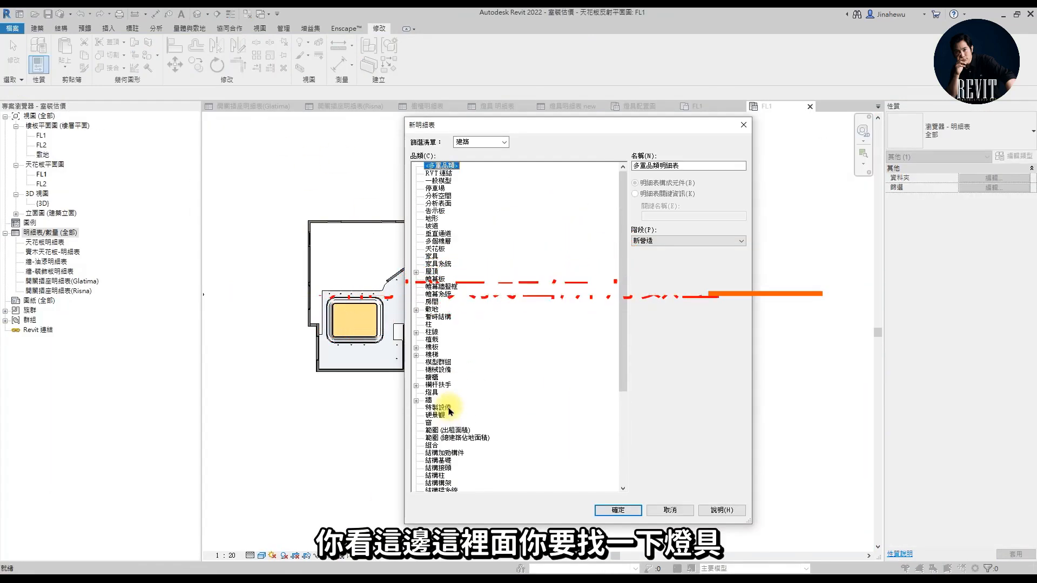
{"action": "left_click", "coordinate": [432, 369]}
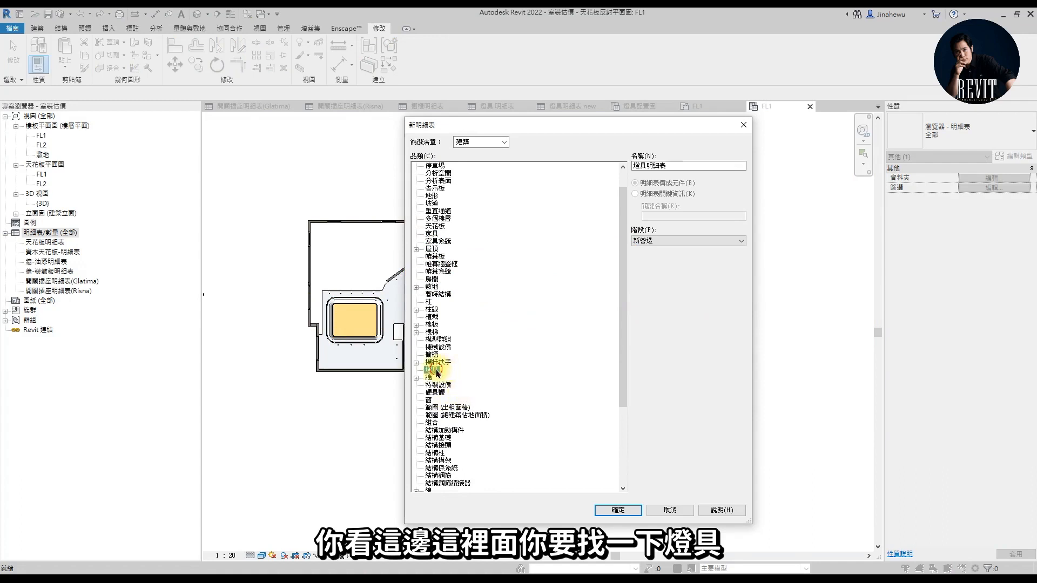
{"action": "left_click", "coordinate": [628, 513]}
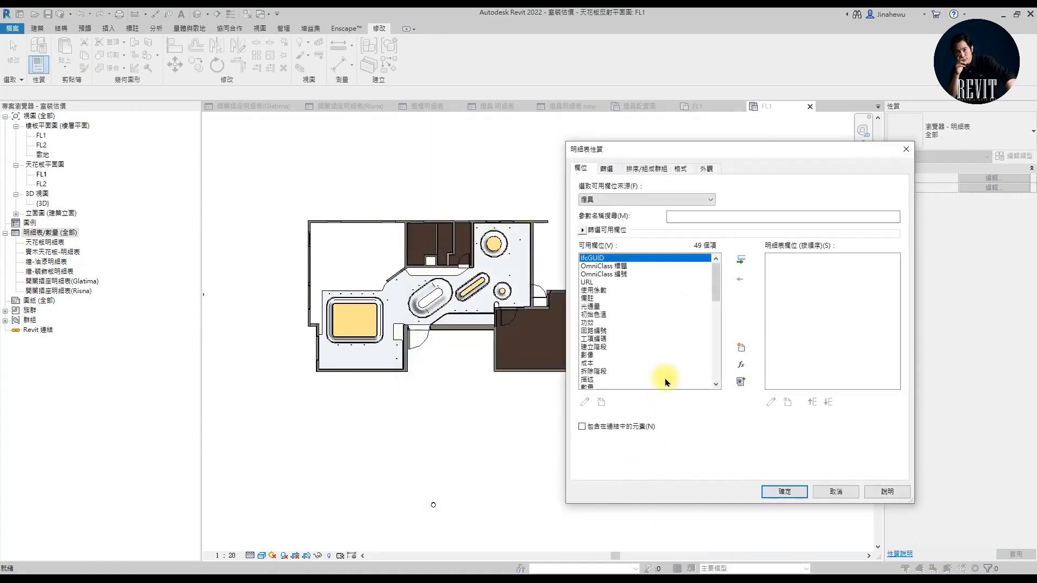
Add the 光通量, 描述, 數量 and 族群 fields to the lighting schedule
{"action": "scroll", "coordinate": [713, 283], "scroll_direction": "down", "scroll_amount": 1}
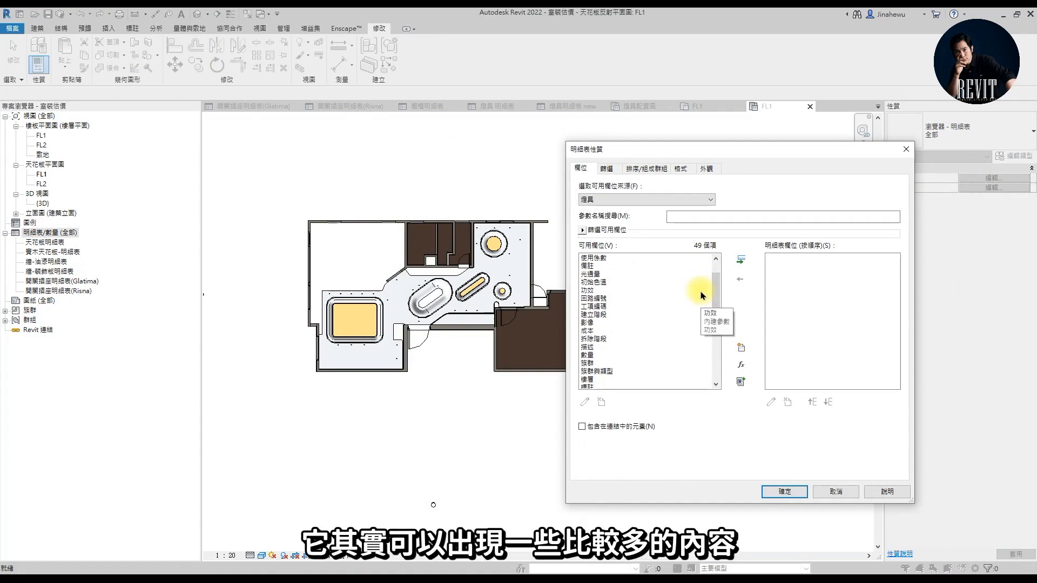
{"action": "left_click", "coordinate": [601, 274]}
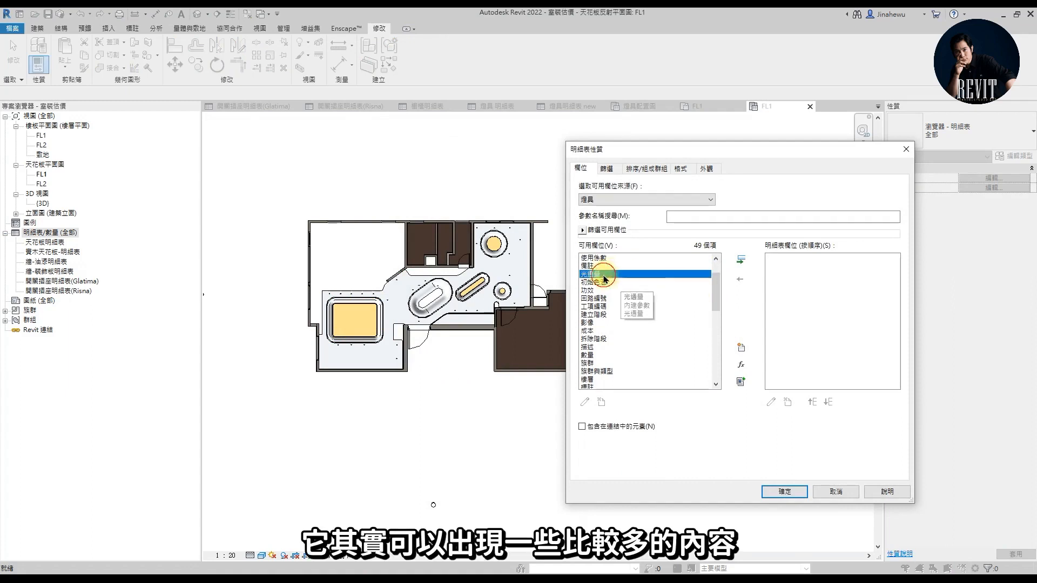
{"action": "left_click", "coordinate": [739, 263]}
{"action": "left_click", "coordinate": [594, 339]}
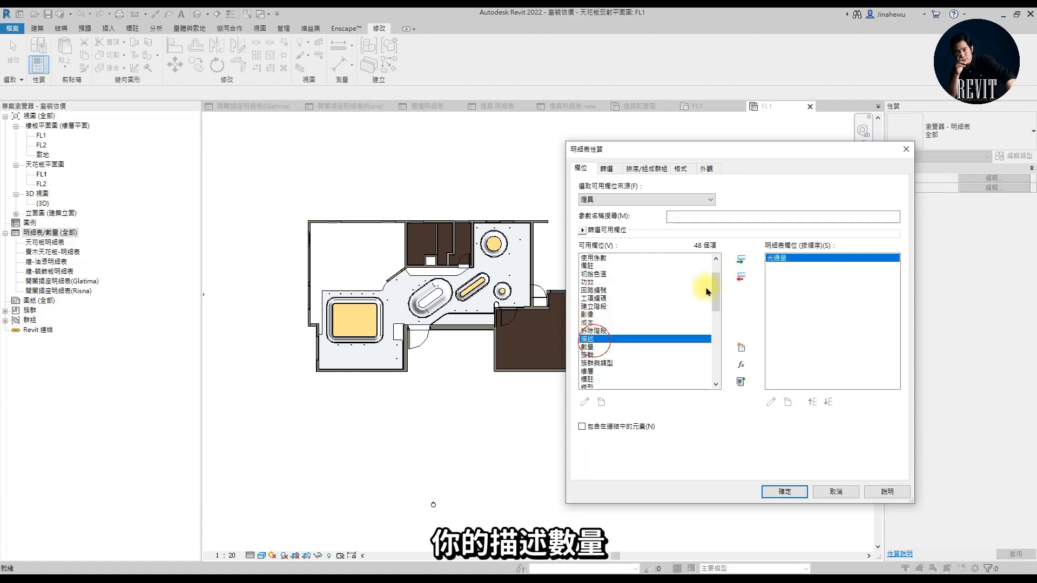
{"action": "left_click", "coordinate": [740, 260]}
{"action": "left_click", "coordinate": [739, 260]}
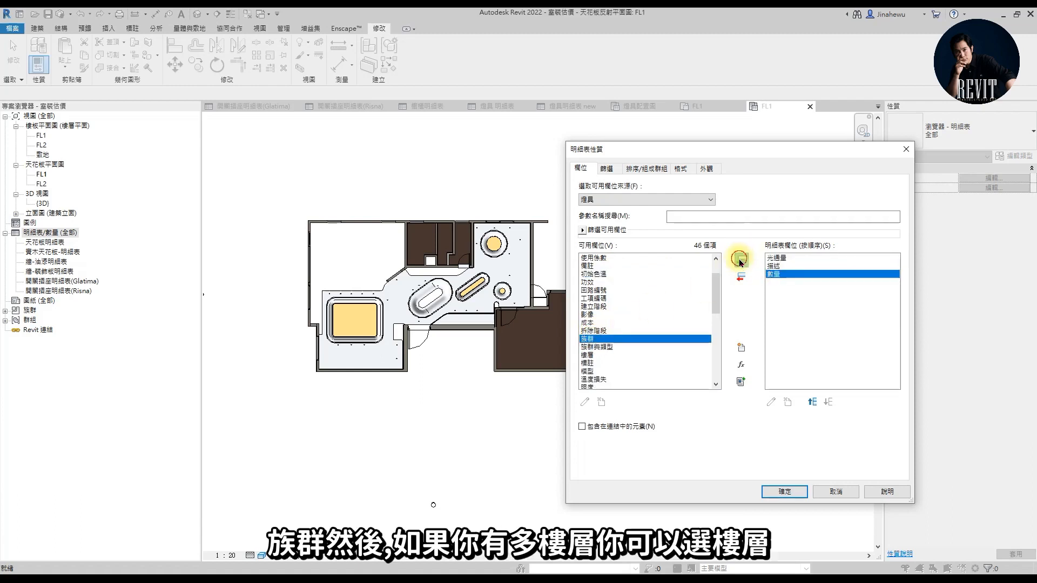
{"action": "left_click", "coordinate": [739, 260]}
Add the 瓦數備註 and 類型 fields to the lighting schedule
{"action": "scroll", "coordinate": [597, 361], "scroll_direction": "down", "scroll_amount": 1}
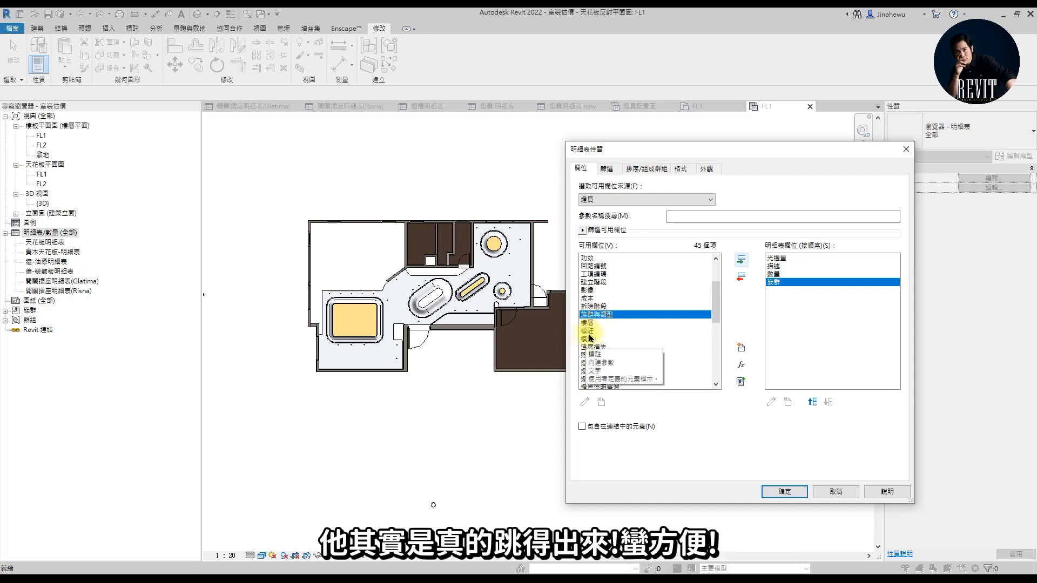
{"action": "scroll", "coordinate": [611, 348], "scroll_direction": "down", "scroll_amount": 1}
{"action": "scroll", "coordinate": [616, 349], "scroll_direction": "down", "scroll_amount": 1}
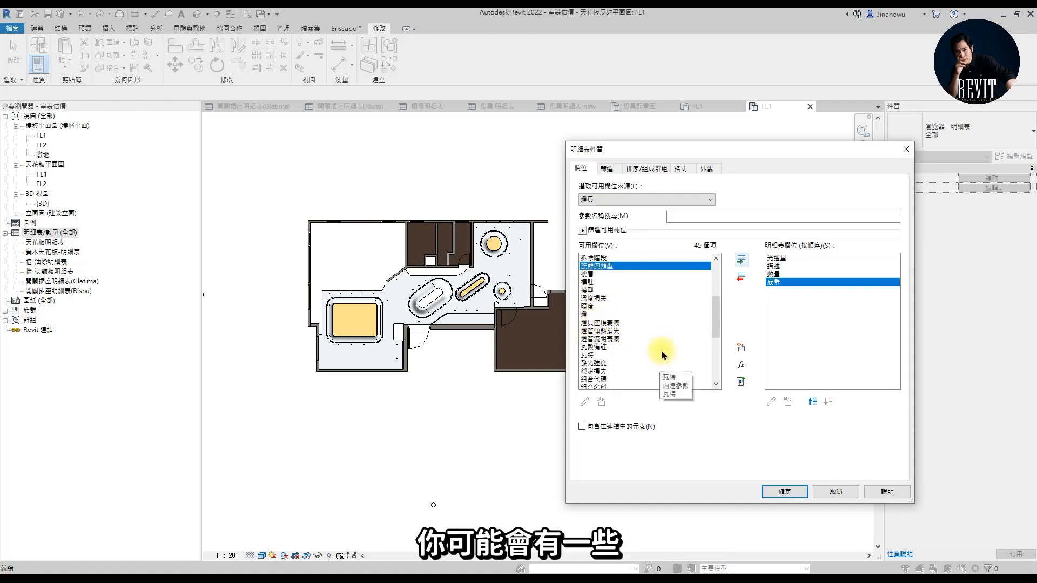
{"action": "left_click", "coordinate": [591, 354]}
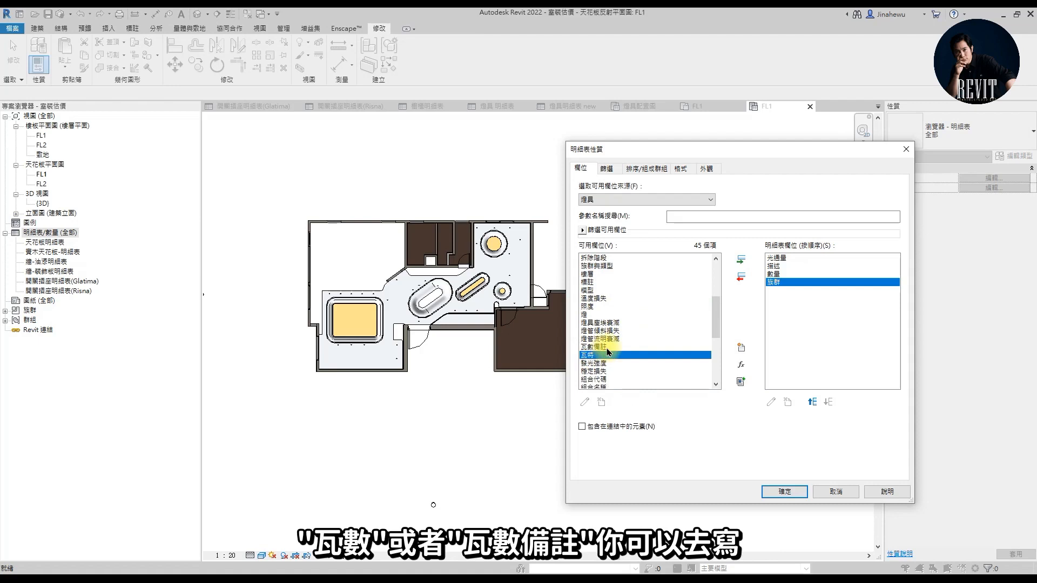
{"action": "left_click", "coordinate": [594, 347]}
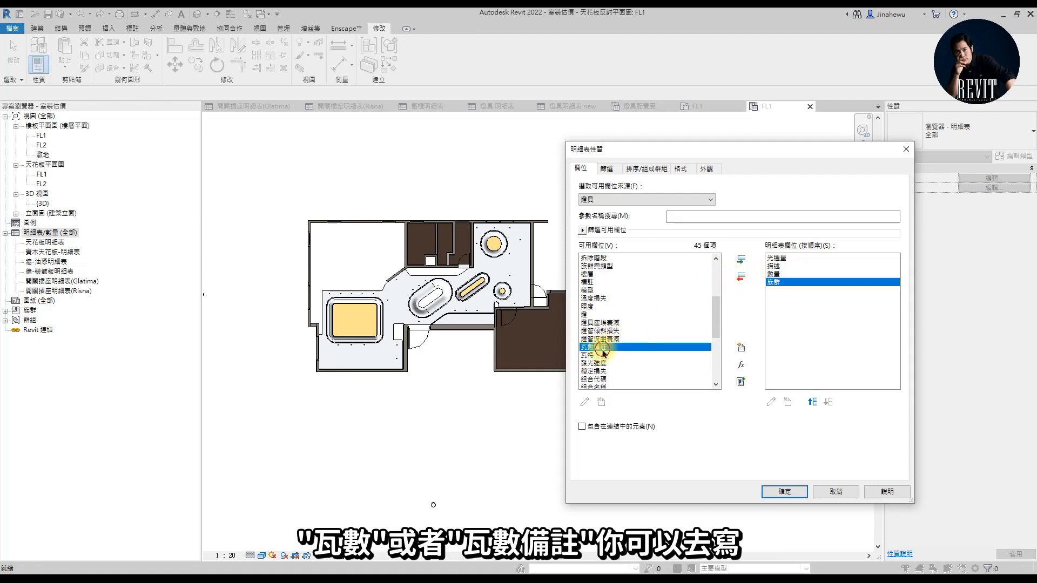
{"action": "left_click", "coordinate": [741, 260]}
{"action": "scroll", "coordinate": [641, 345], "scroll_direction": "down", "scroll_amount": 3}
{"action": "scroll", "coordinate": [642, 347], "scroll_direction": "down", "scroll_amount": 2}
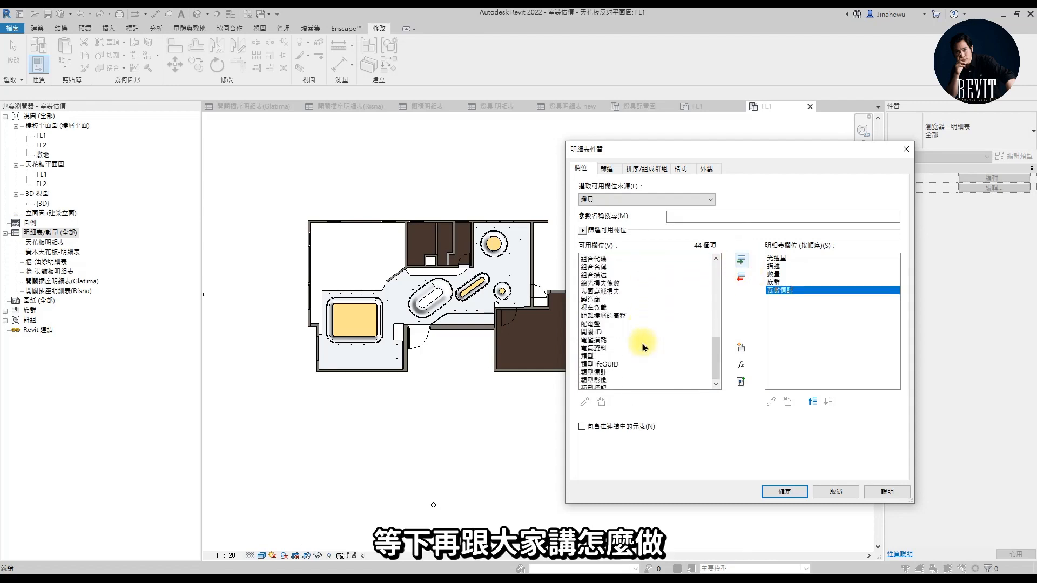
{"action": "left_click", "coordinate": [605, 347]}
{"action": "left_click", "coordinate": [740, 260]}
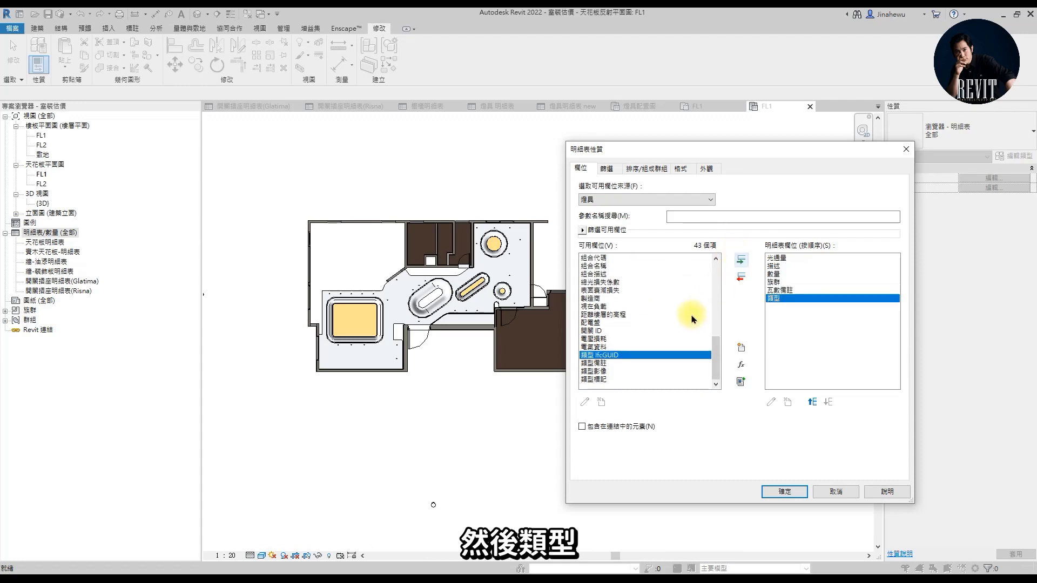
Add the 瓦特 field to the lighting schedule and remove it again
{"action": "scroll", "coordinate": [693, 320], "scroll_direction": "up", "scroll_amount": 1}
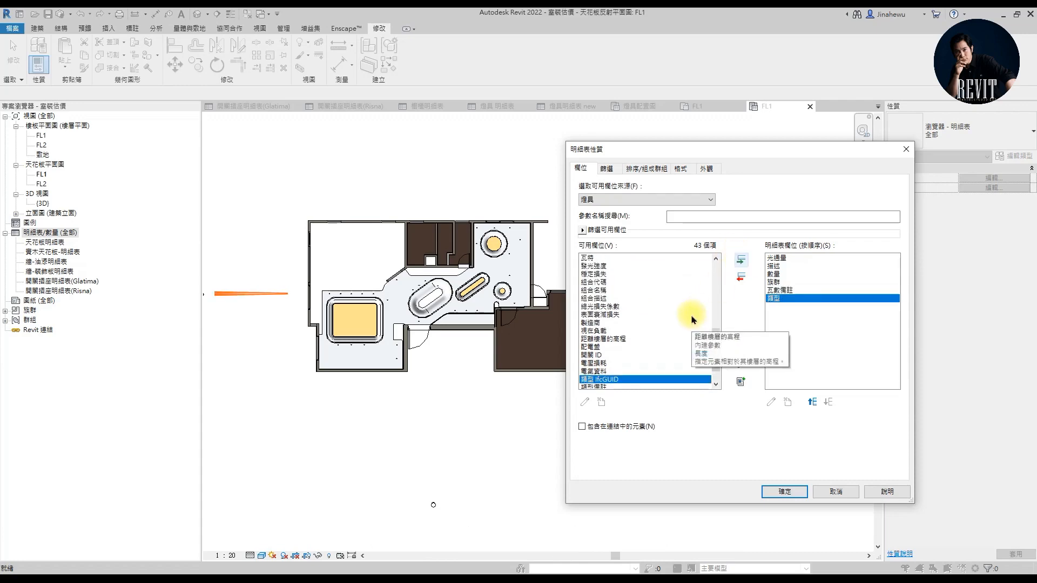
{"action": "scroll", "coordinate": [607, 327], "scroll_direction": "up", "scroll_amount": 2}
{"action": "left_click", "coordinate": [597, 307]}
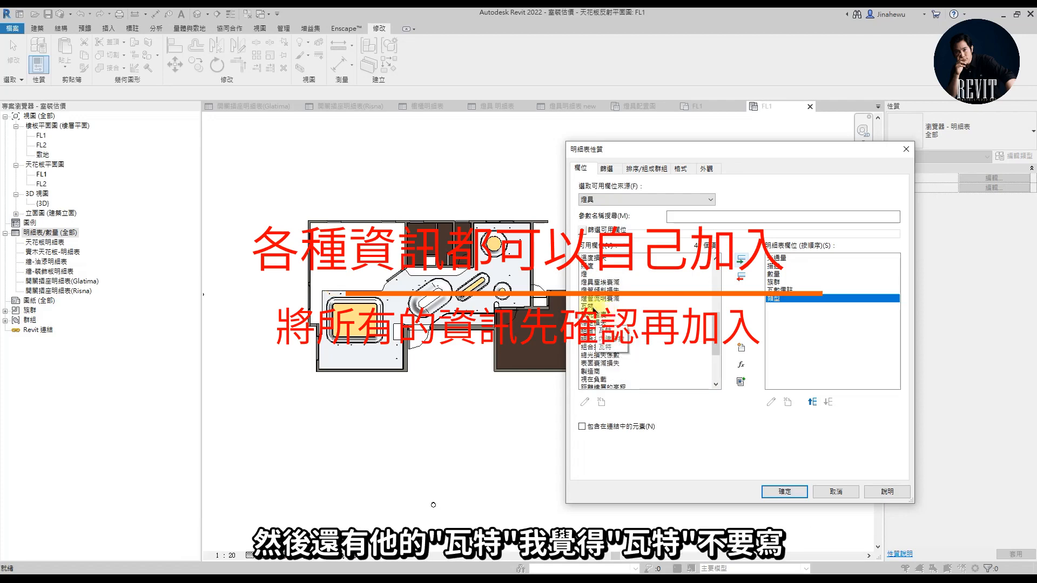
{"action": "left_click", "coordinate": [740, 260]}
{"action": "left_click", "coordinate": [791, 291]}
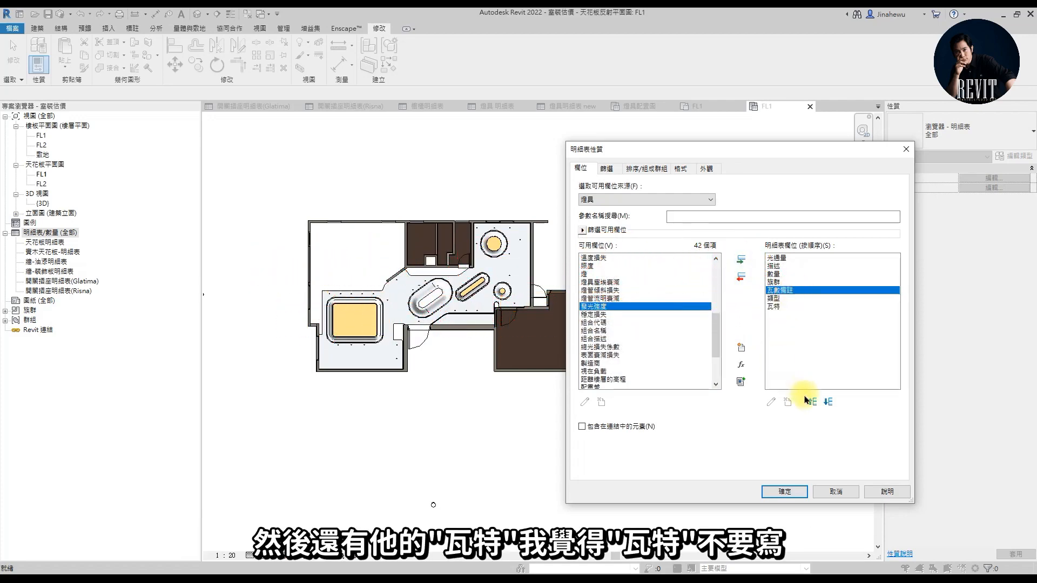
{"action": "left_click", "coordinate": [776, 306]}
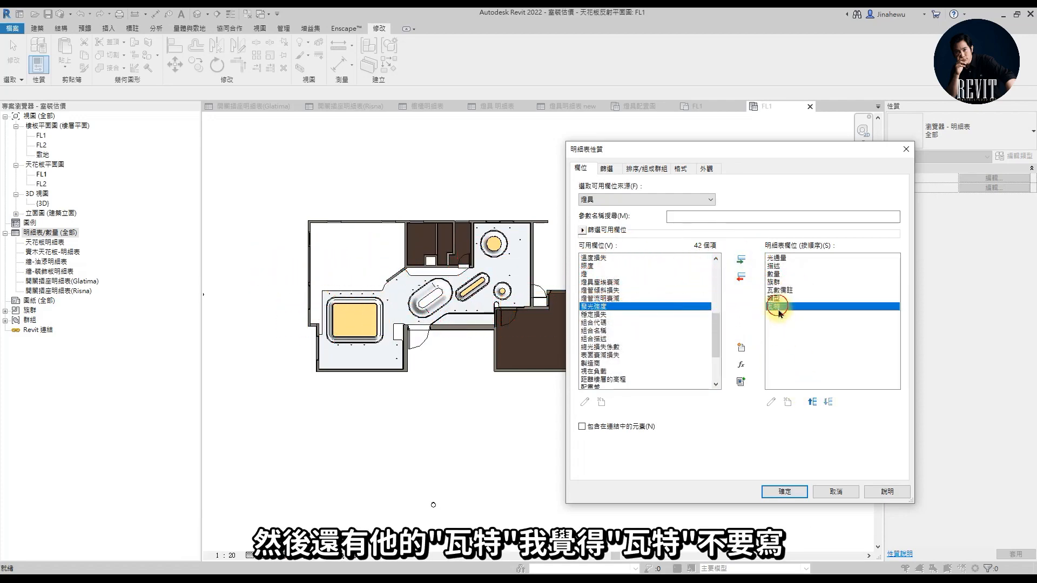
{"action": "left_click", "coordinate": [740, 277]}
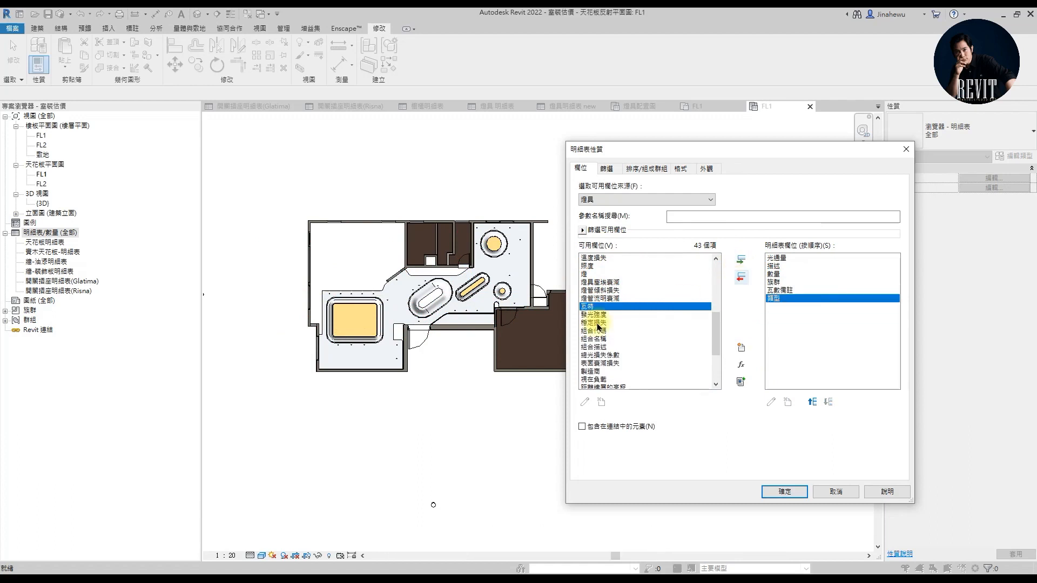
Add the 照度 and 成本 fields to the lighting schedule
{"action": "scroll", "coordinate": [596, 324], "scroll_direction": "up", "scroll_amount": 2}
{"action": "left_click", "coordinate": [596, 318]}
{"action": "left_click", "coordinate": [740, 260]}
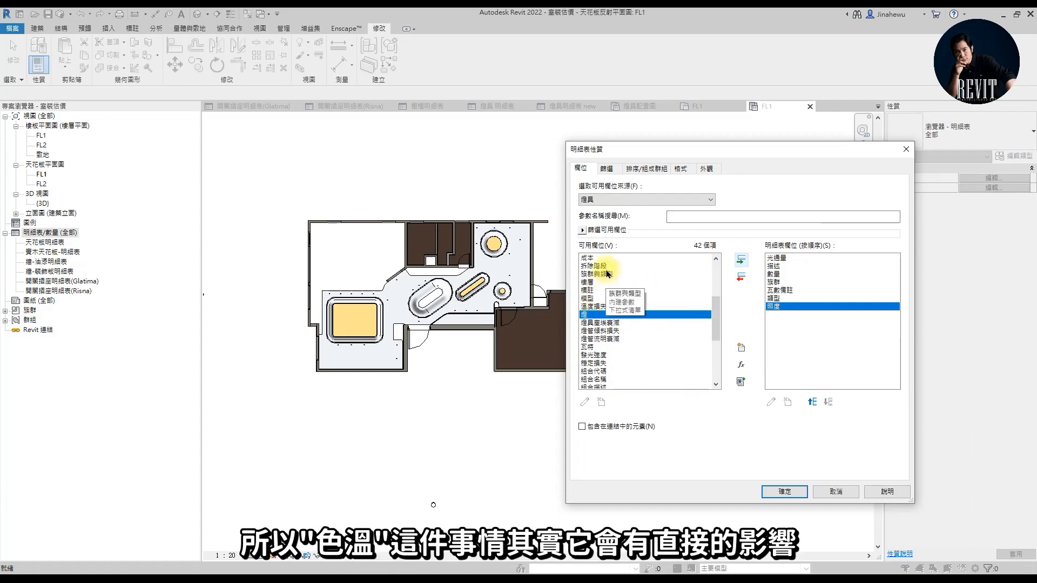
{"action": "scroll", "coordinate": [599, 298], "scroll_direction": "up", "scroll_amount": 2}
{"action": "left_click", "coordinate": [592, 307]}
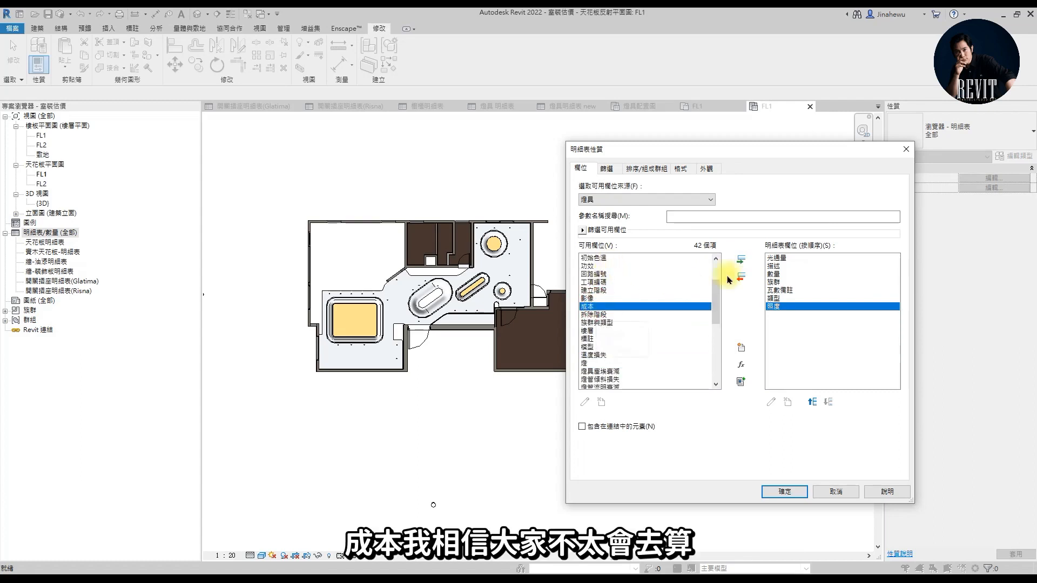
{"action": "left_click", "coordinate": [741, 261]}
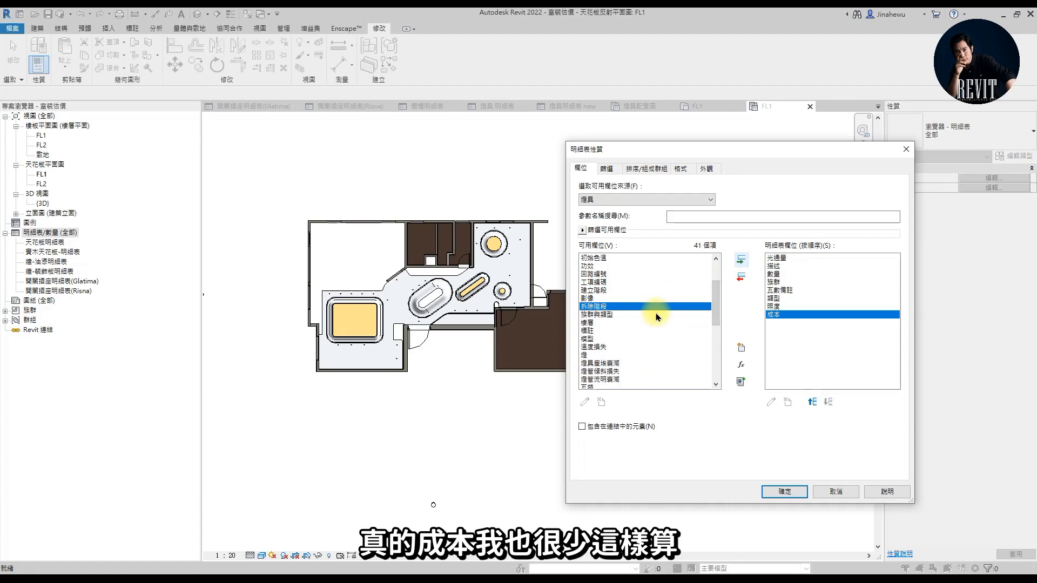
Add 初始色溫 and order the schedule fields as 族群, 類型, 光通量, 照度, 初始色溫, 瓦數備註, 描述, 數量, 成本
{"action": "scroll", "coordinate": [602, 285], "scroll_direction": "up", "scroll_amount": 1}
{"action": "left_click", "coordinate": [597, 281]}
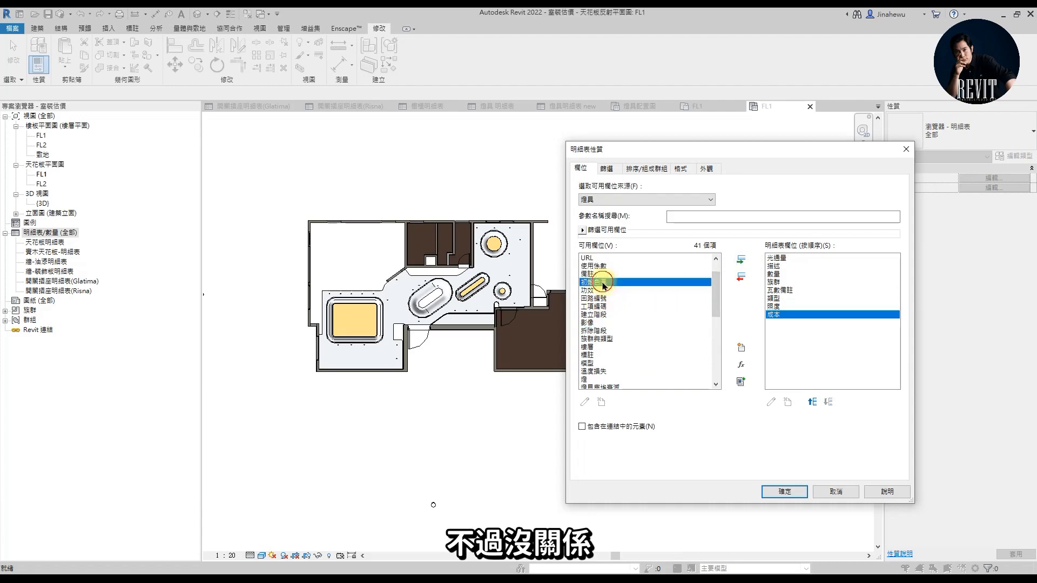
{"action": "left_click", "coordinate": [738, 264]}
{"action": "left_click", "coordinate": [773, 274]}
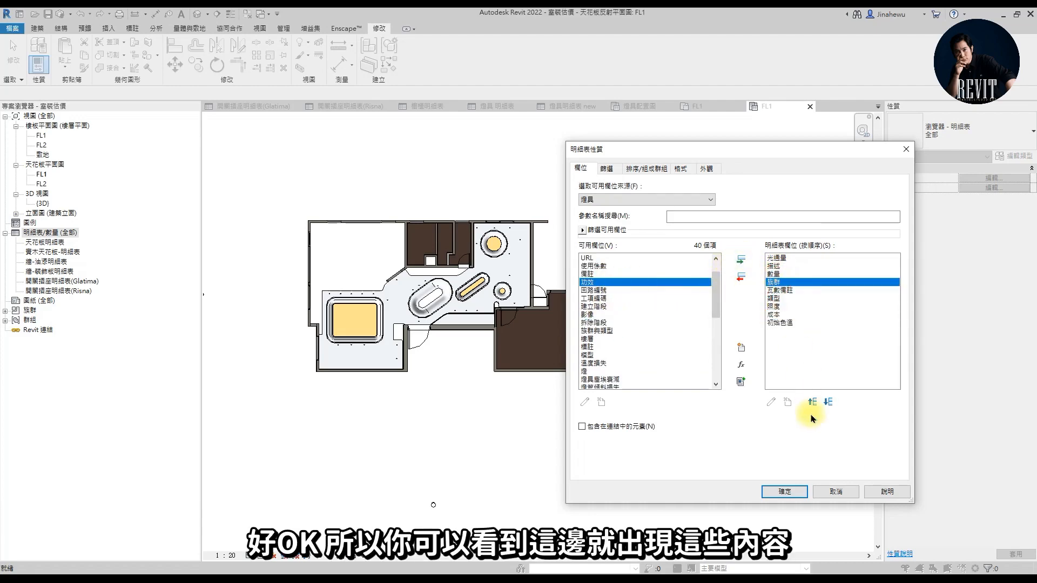
{"action": "left_click", "coordinate": [784, 491]}
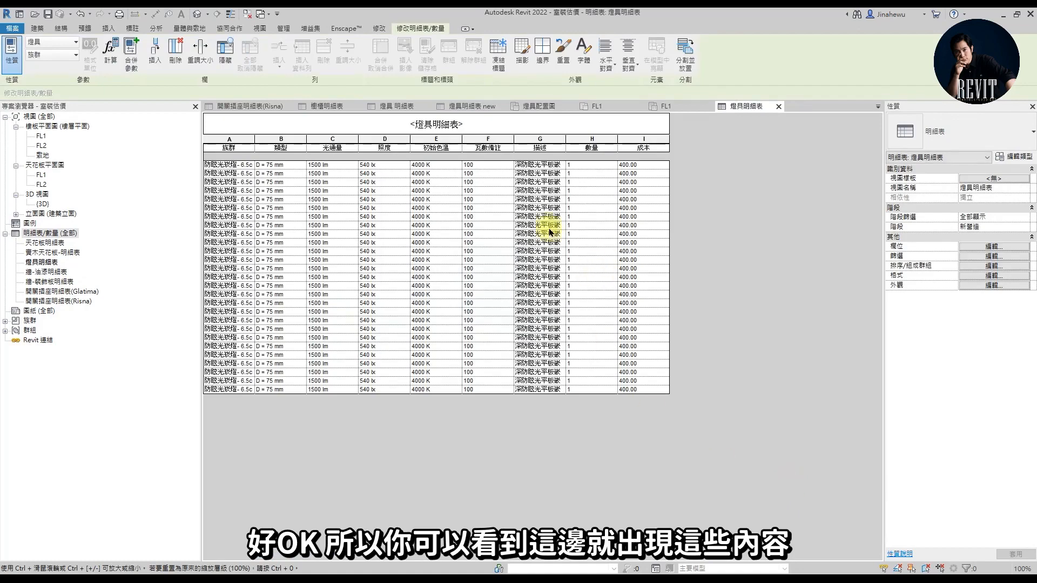
Widen the 族群 and 描述 columns of 燈具明細表 to fit their text, and narrow the 類型, 光通量, 照度, 初始色溫, 瓦數備註 and 數量 columns
{"action": "scroll", "coordinate": [252, 241], "scroll_direction": "up", "scroll_amount": 3, "text": "ctrl"}
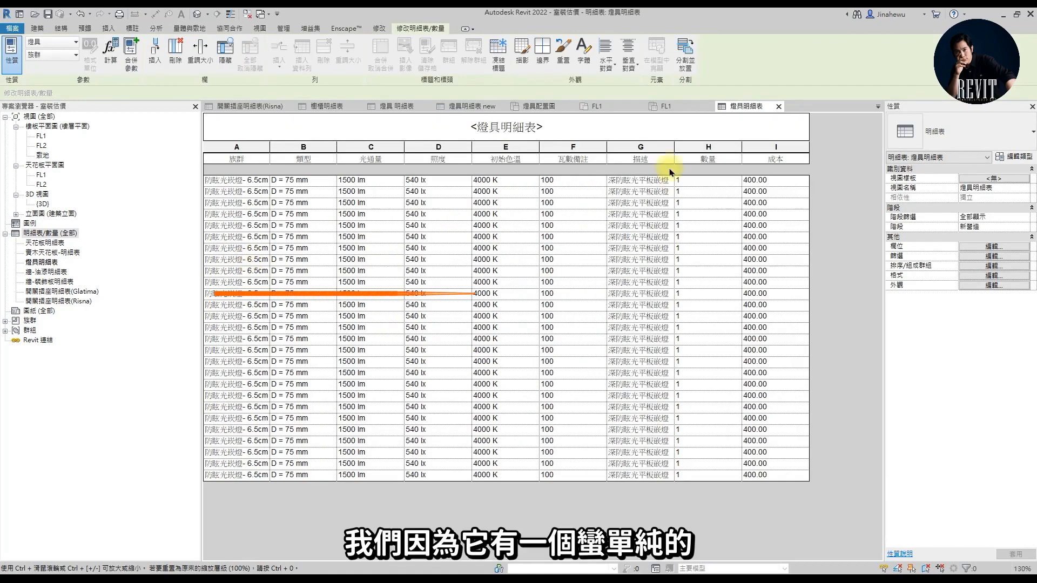
{"action": "left_click_drag", "start_coordinate": [674, 144], "coordinate": [722, 143]}
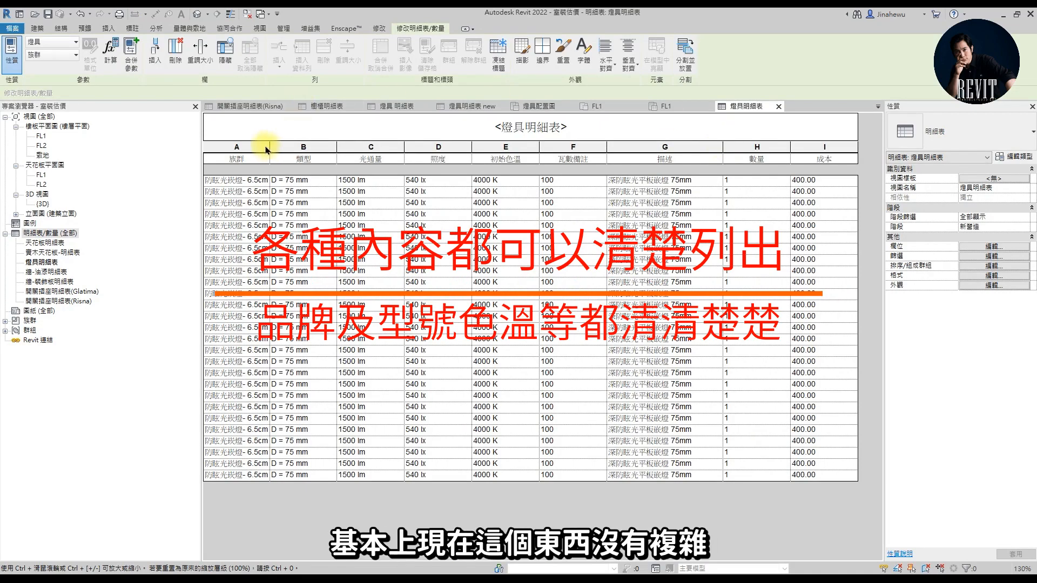
{"action": "left_click_drag", "start_coordinate": [269, 147], "coordinate": [352, 148]}
{"action": "left_click_drag", "start_coordinate": [426, 145], "coordinate": [418, 145]}
{"action": "left_click_drag", "start_coordinate": [483, 148], "coordinate": [471, 147]}
{"action": "left_click_drag", "start_coordinate": [539, 147], "coordinate": [526, 147]}
{"action": "left_click_drag", "start_coordinate": [595, 152], "coordinate": [577, 151]}
{"action": "left_click_drag", "start_coordinate": [693, 150], "coordinate": [674, 151]}
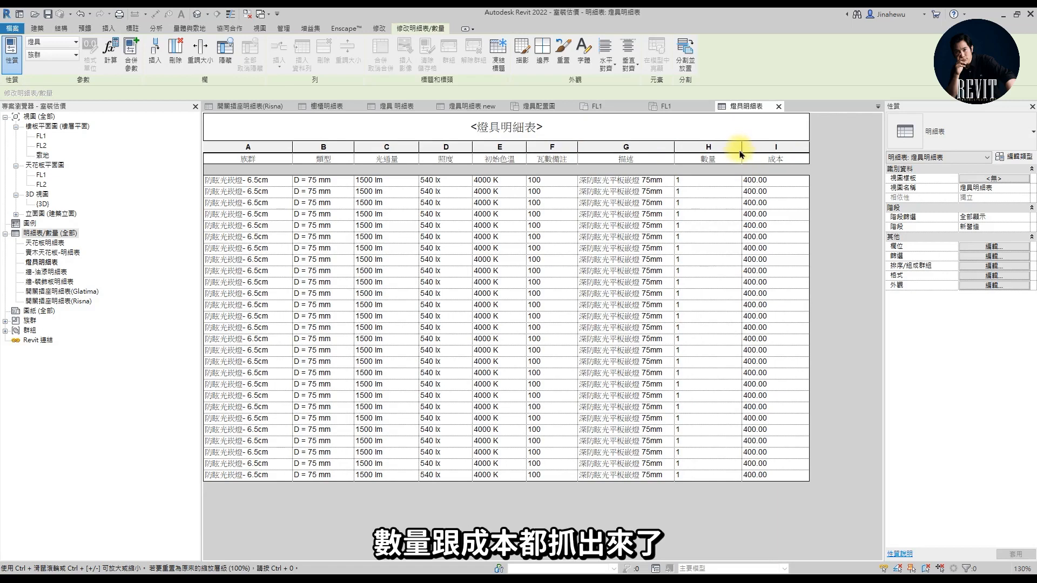
{"action": "left_click_drag", "start_coordinate": [740, 152], "coordinate": [723, 152]}
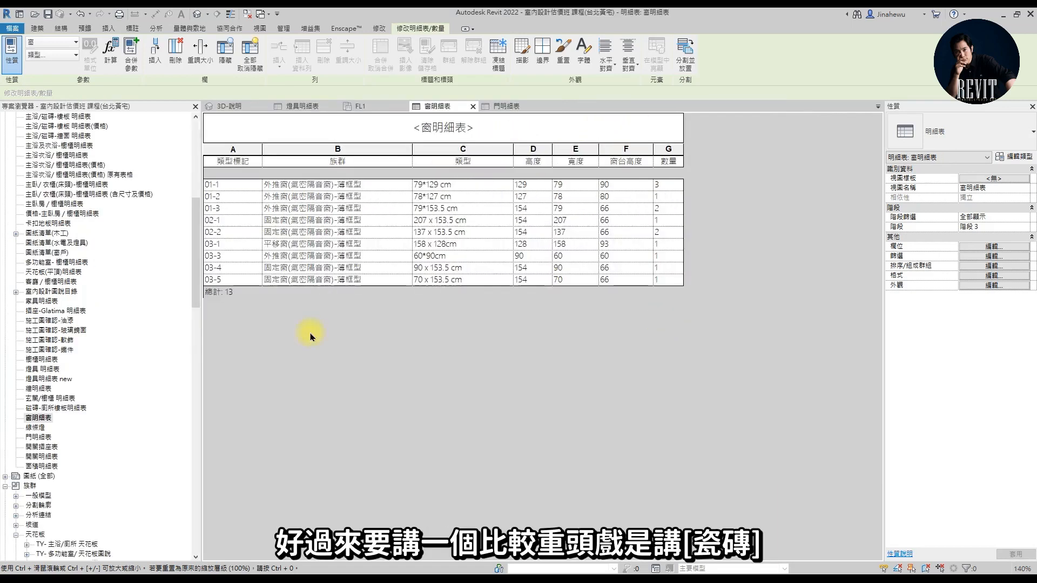
Switch from the 窗明細表 schedule to the 3D-說明 view
{"action": "left_click", "coordinate": [234, 106]}
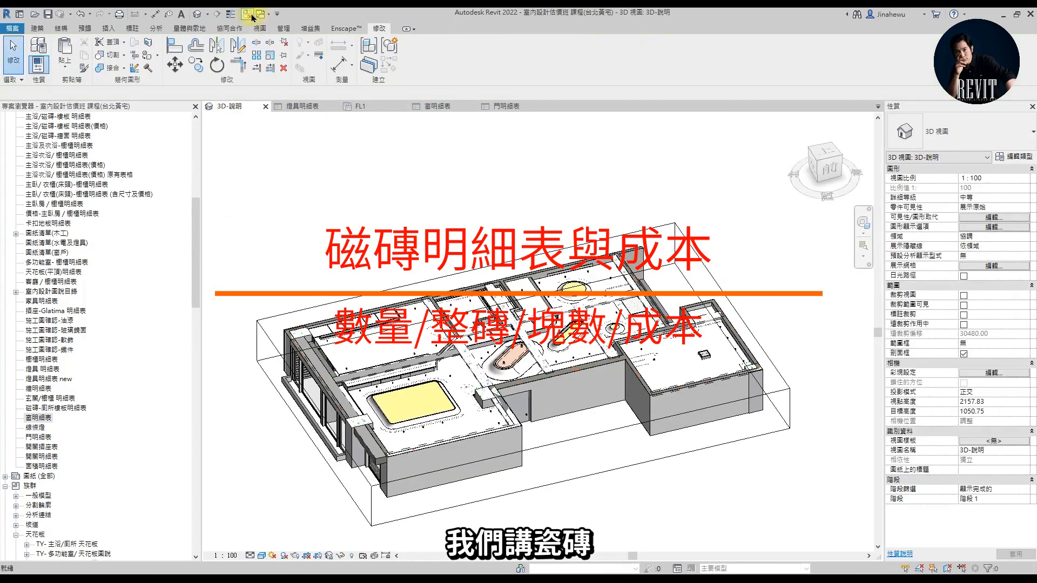
Close the inactive views and open the 主浴/磁磚-樓板 明細表 schedule
{"action": "left_click", "coordinate": [246, 14]}
{"action": "left_click_drag", "start_coordinate": [195, 241], "coordinate": [195, 228]}
{"action": "double_click", "coordinate": [77, 165]}
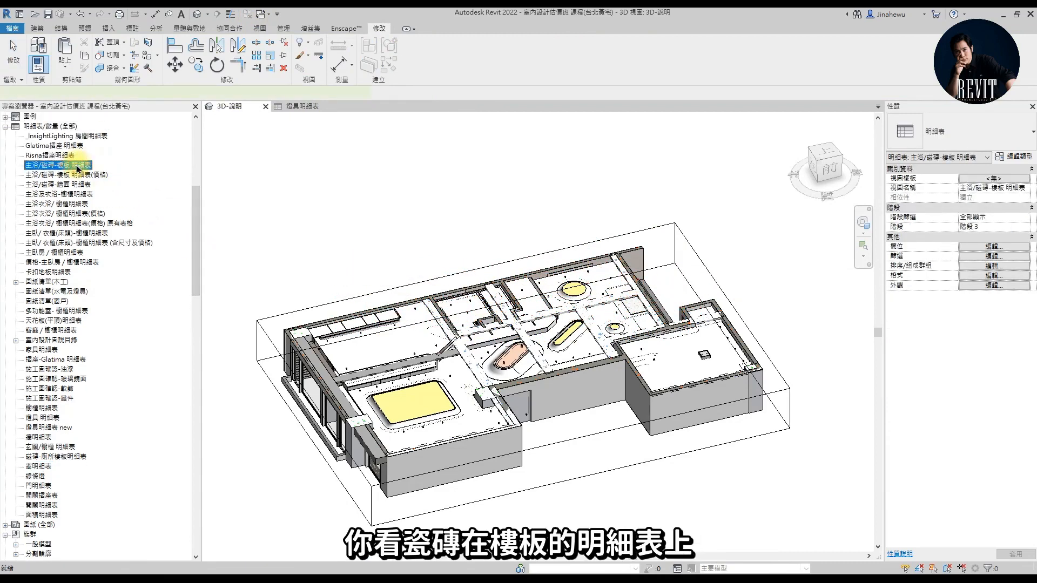
Widen the 描述 column of the 主浴/磁磚-樓板 明細表 schedule to fit its full text
{"action": "scroll", "coordinate": [224, 216], "scroll_direction": "up", "scroll_amount": 5, "text": "ctrl"}
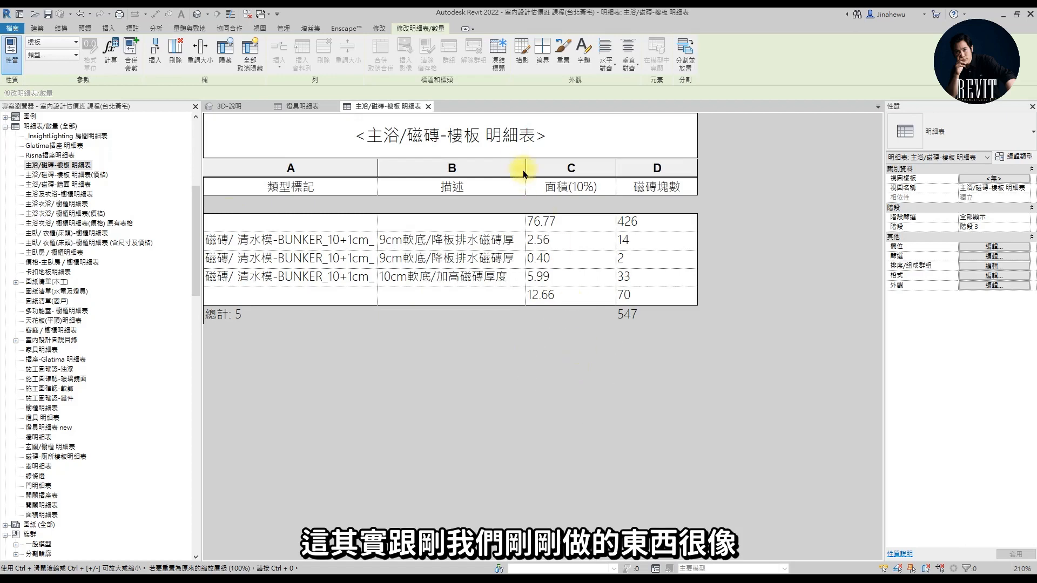
{"action": "left_click_drag", "start_coordinate": [525, 167], "coordinate": [608, 169]}
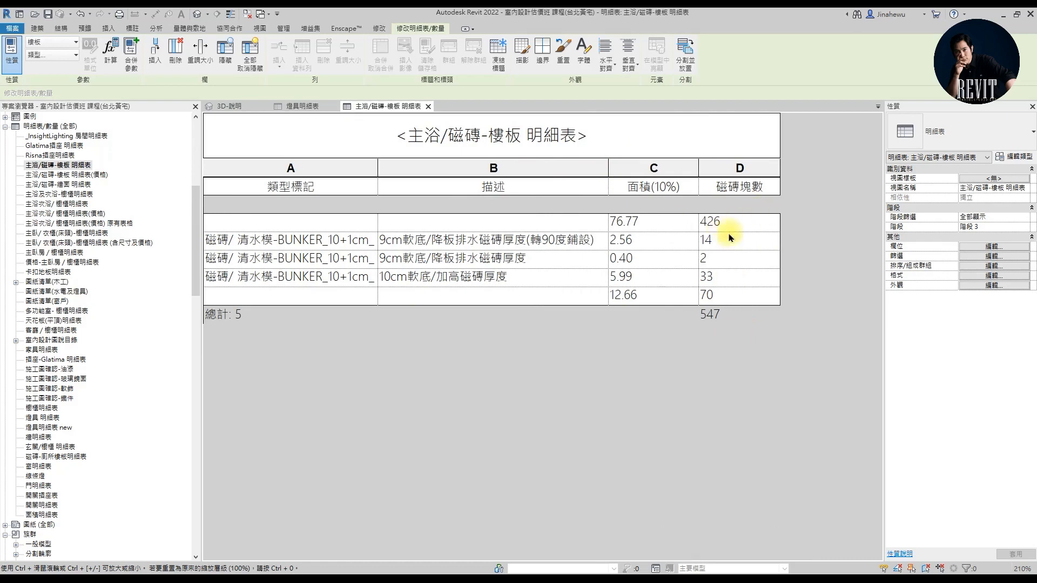
Examine the formula behind the calculated 磁磚塊數 field in the schedule's field settings, leaving it unchanged
{"action": "left_click", "coordinate": [1014, 249]}
{"action": "left_click_drag", "start_coordinate": [643, 212], "coordinate": [384, 151]}
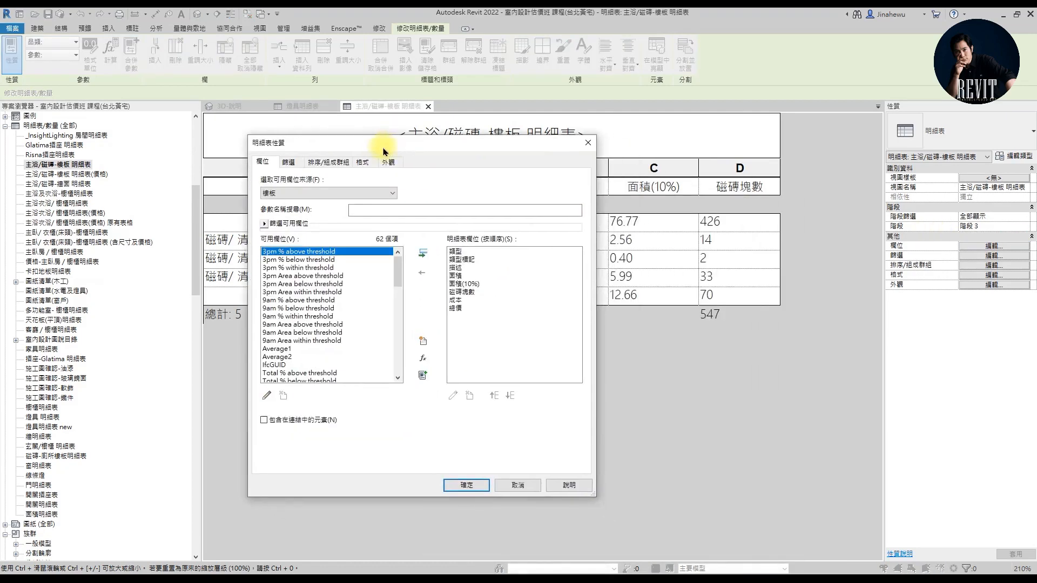
{"action": "left_click", "coordinate": [460, 291]}
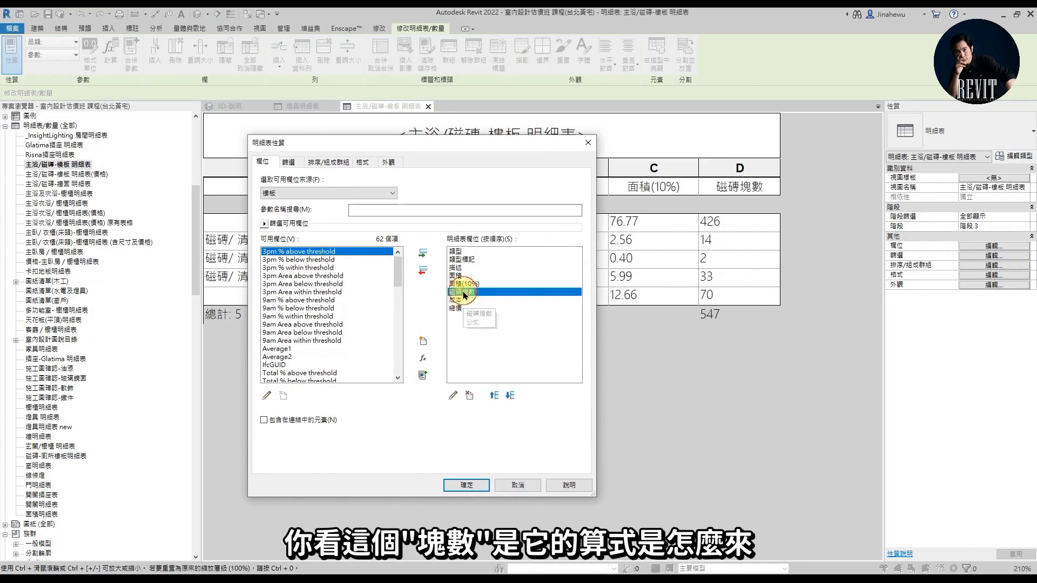
{"action": "left_click", "coordinate": [452, 397]}
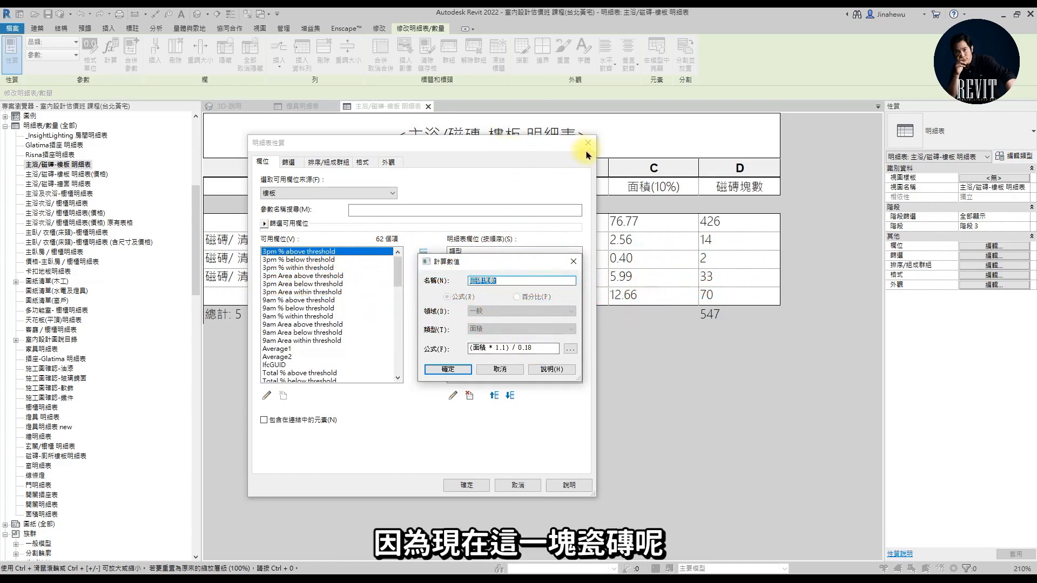
{"action": "left_click", "coordinate": [573, 261]}
{"action": "left_click_drag", "start_coordinate": [564, 144], "coordinate": [513, 220]}
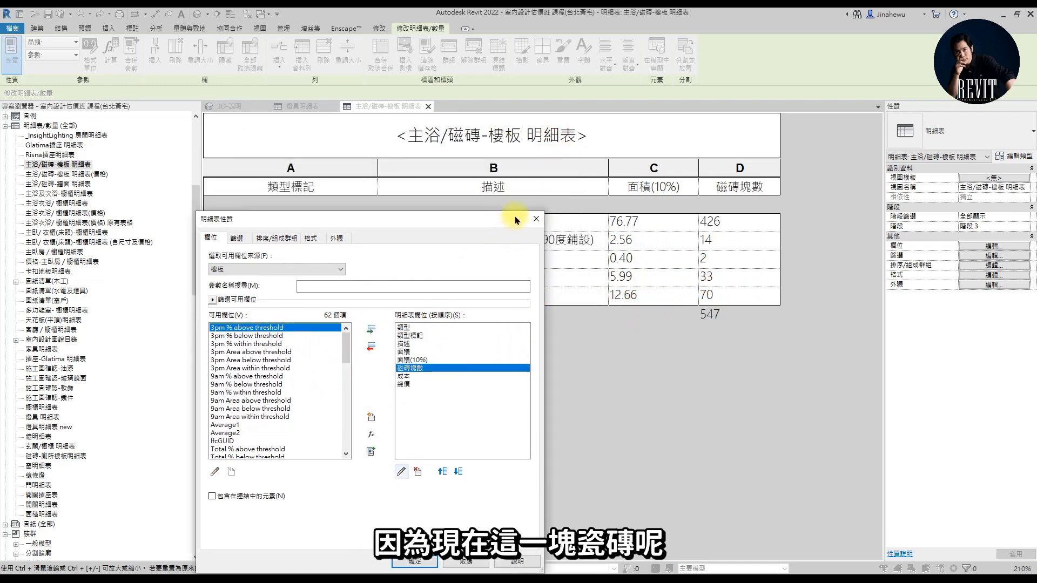
{"action": "left_click", "coordinate": [535, 218]}
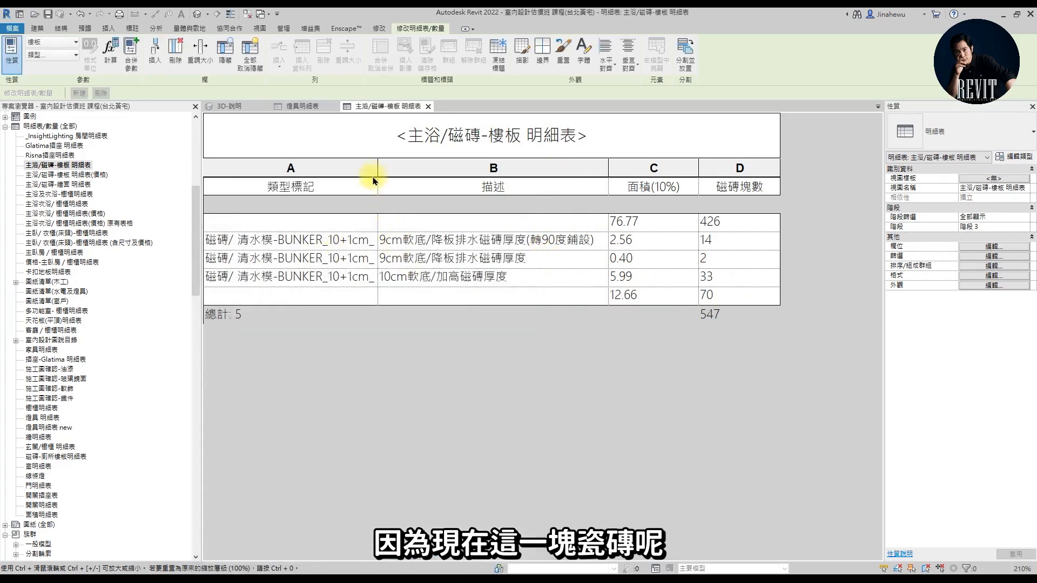
Widen the 類型標記 column to fit its full text, and change the 面積(10%) column heading to 面積(10%)坪
{"action": "left_click_drag", "start_coordinate": [377, 163], "coordinate": [444, 167]}
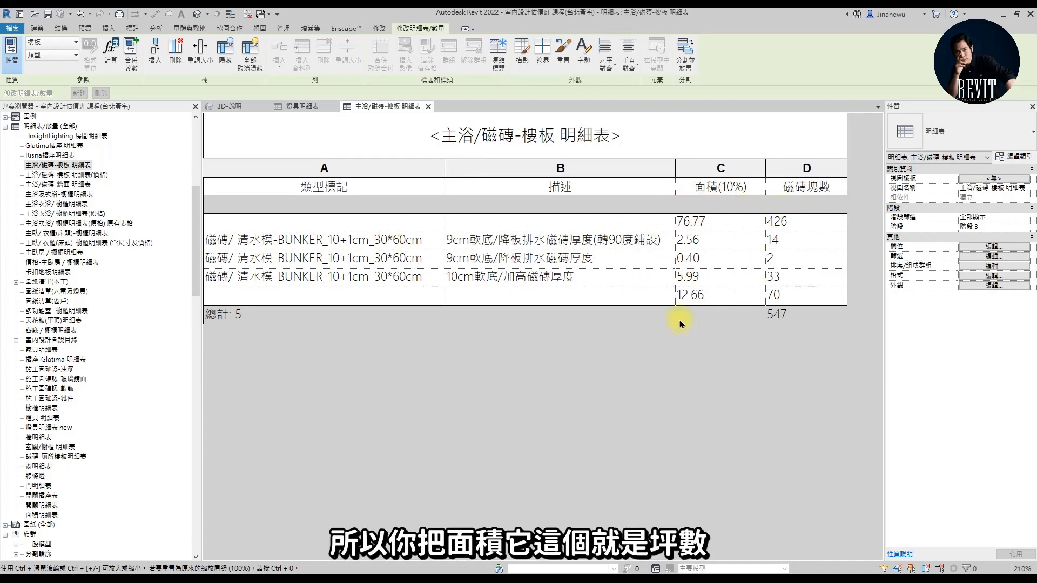
{"action": "left_click", "coordinate": [750, 186]}
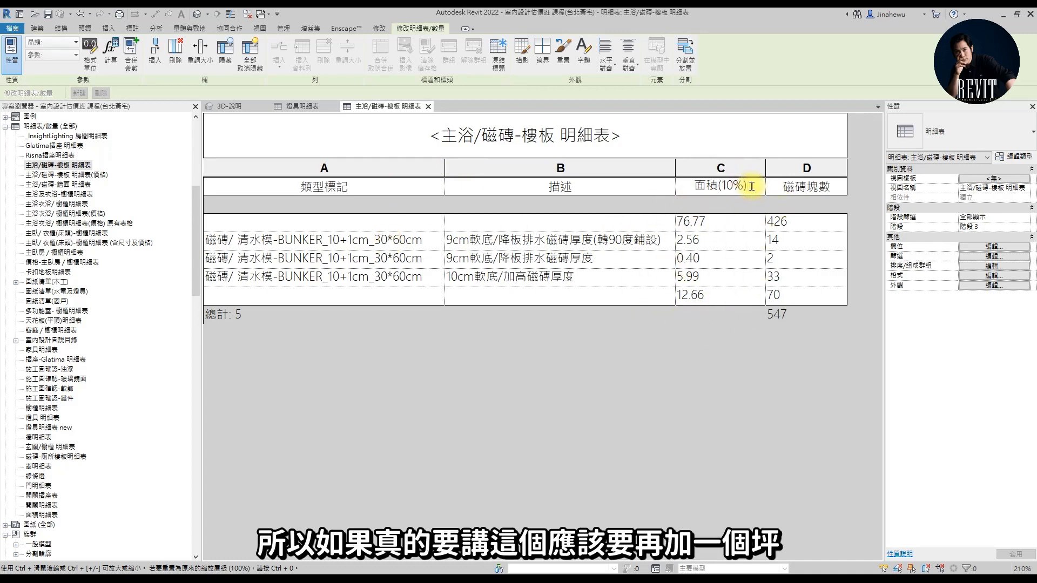
{"action": "type", "text": "qu/6"}
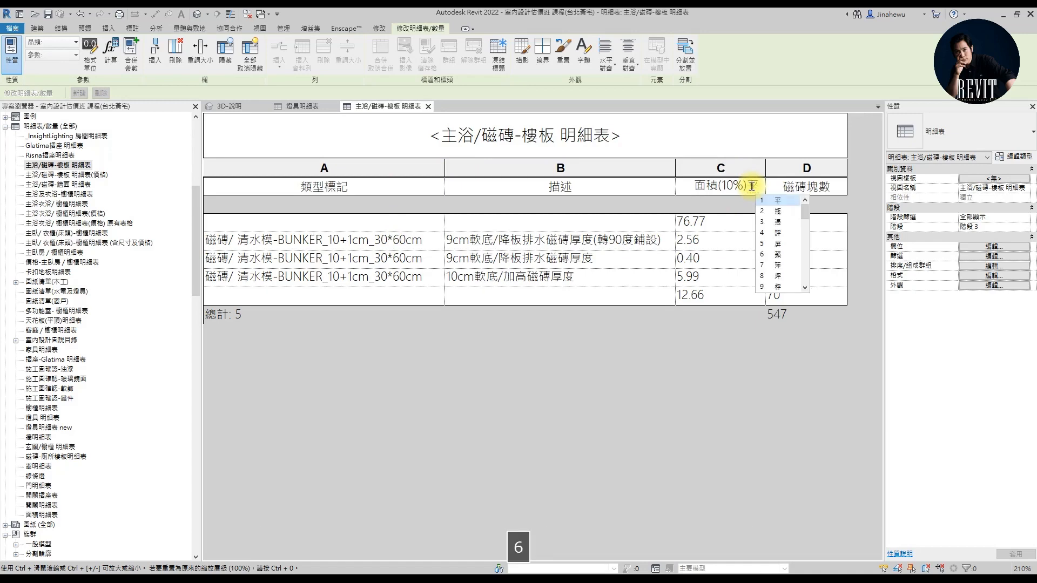
{"action": "key", "text": "BackSpace"}
{"action": "type", "text": "u6"}
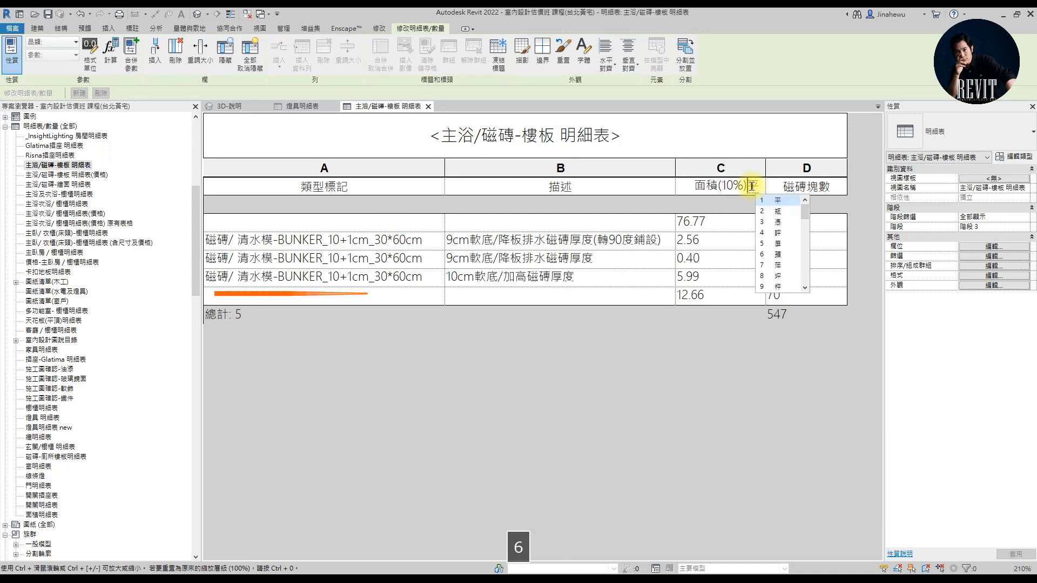
{"action": "type", "text": "8"}
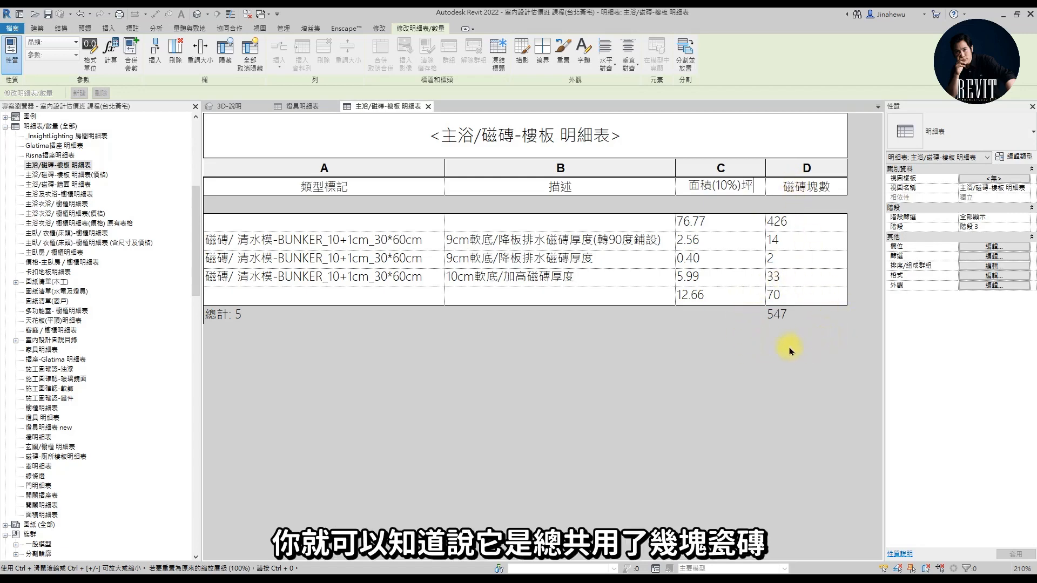
Open the 主浴/磁磚-樓板 明細表(價格) schedule to review the tile unit costs and total prices
{"action": "double_click", "coordinate": [81, 176]}
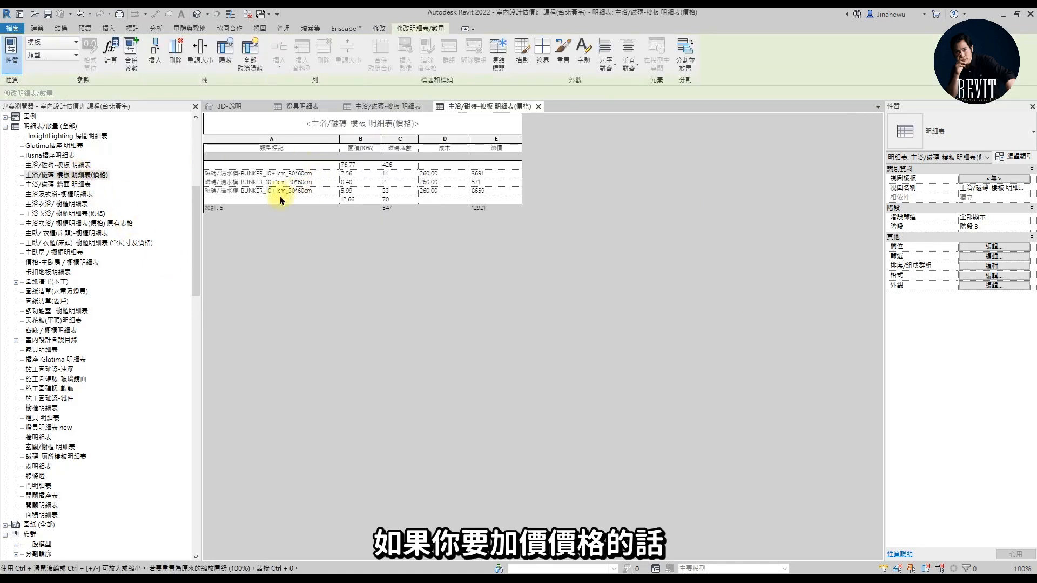
{"action": "scroll", "coordinate": [280, 200], "scroll_direction": "up", "scroll_amount": 4, "text": "ctrl"}
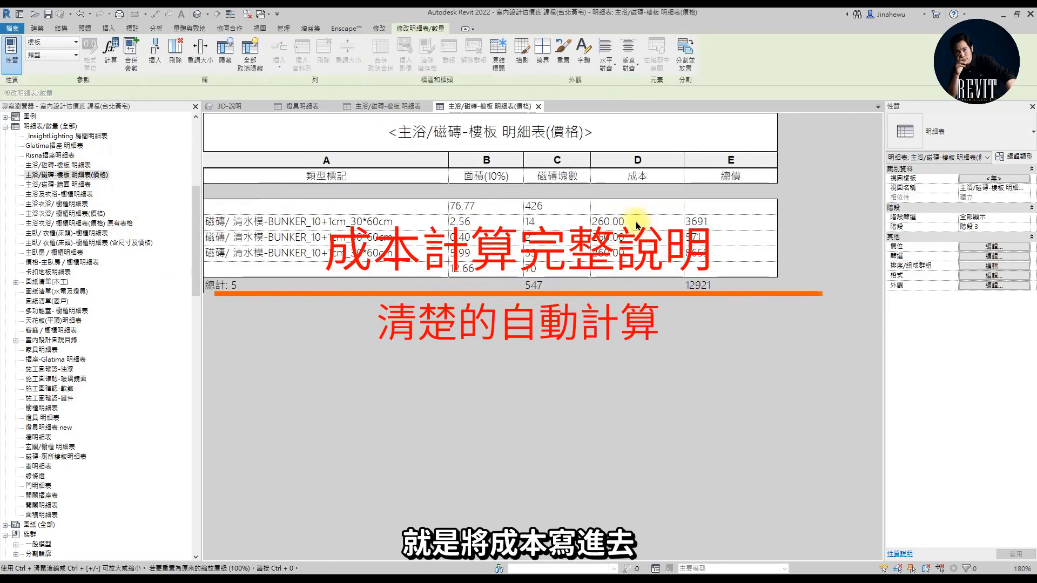